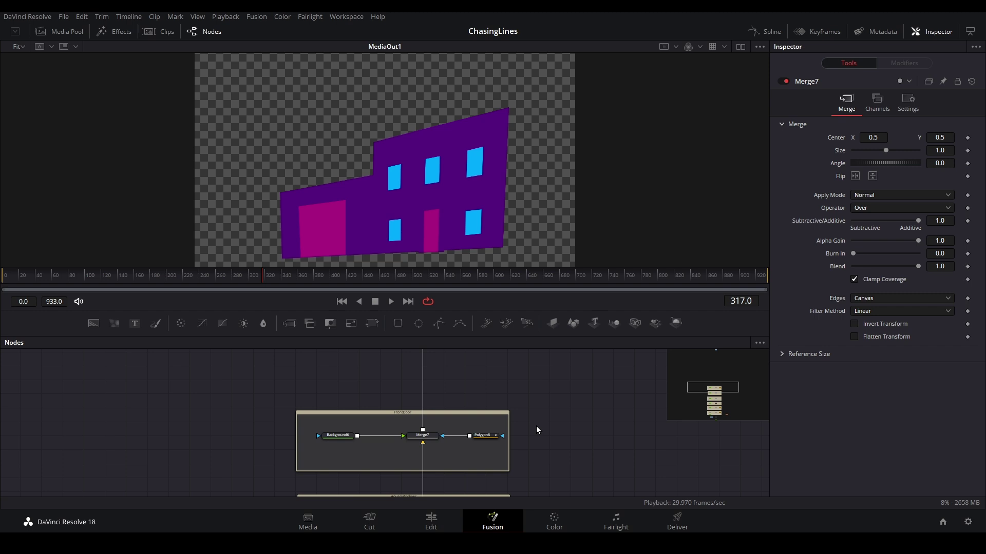
- Add Merge3 after Merge7, then place Background7 and Polygon9 nodes to its left
{"action": "left_click", "coordinate": [431, 437]}
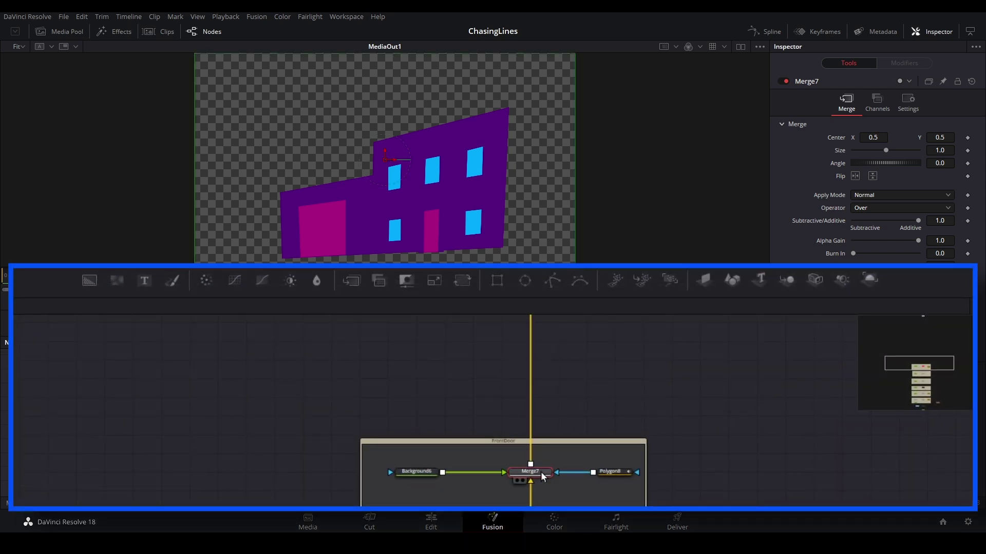
{"action": "left_click", "coordinate": [351, 282]}
{"action": "left_click_drag", "start_coordinate": [540, 454], "coordinate": [540, 334]}
{"action": "scroll", "coordinate": [565, 368], "scroll_direction": "up", "scroll_amount": 3}
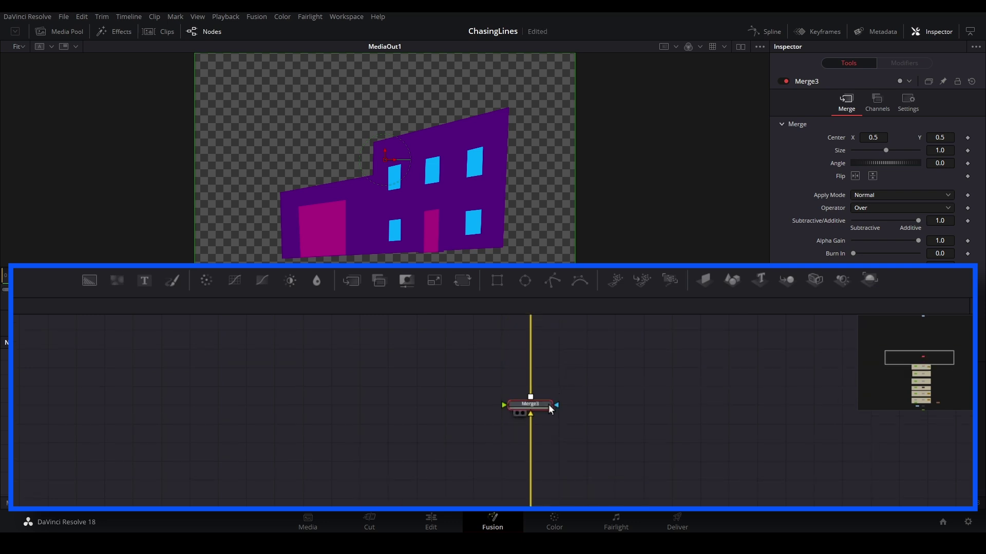
{"action": "left_click_drag", "start_coordinate": [547, 405], "coordinate": [546, 374]}
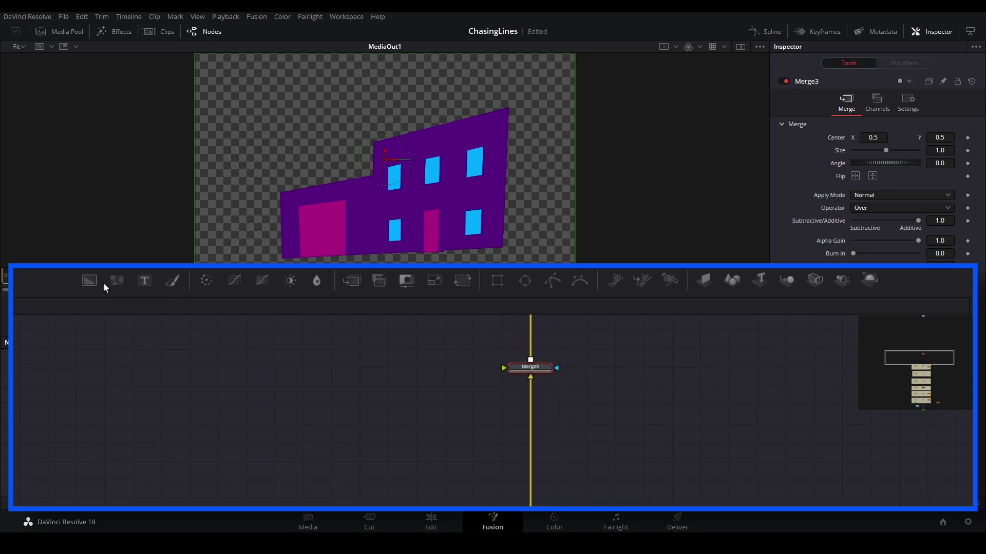
{"action": "left_click_drag", "start_coordinate": [110, 295], "coordinate": [359, 365]}
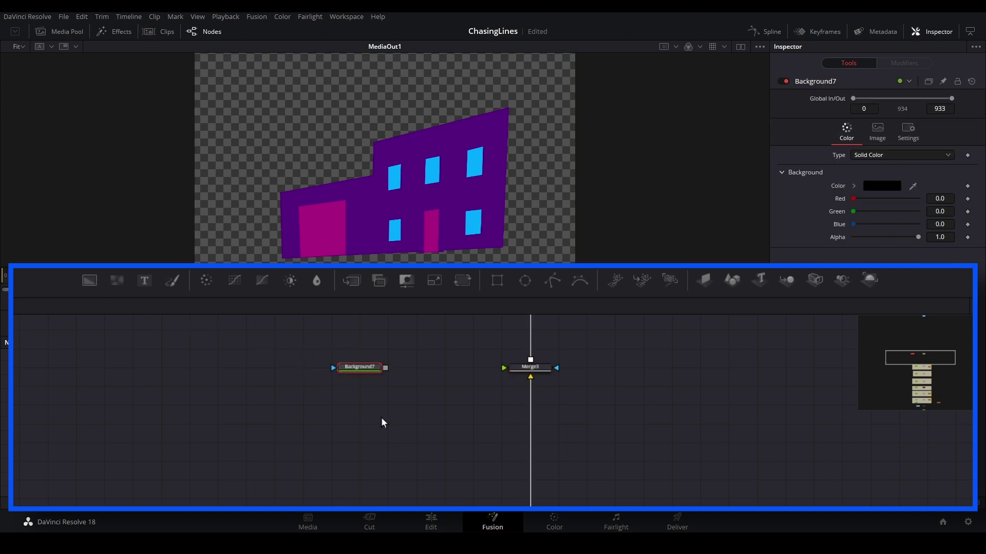
{"action": "left_click_drag", "start_coordinate": [396, 316], "coordinate": [257, 370]}
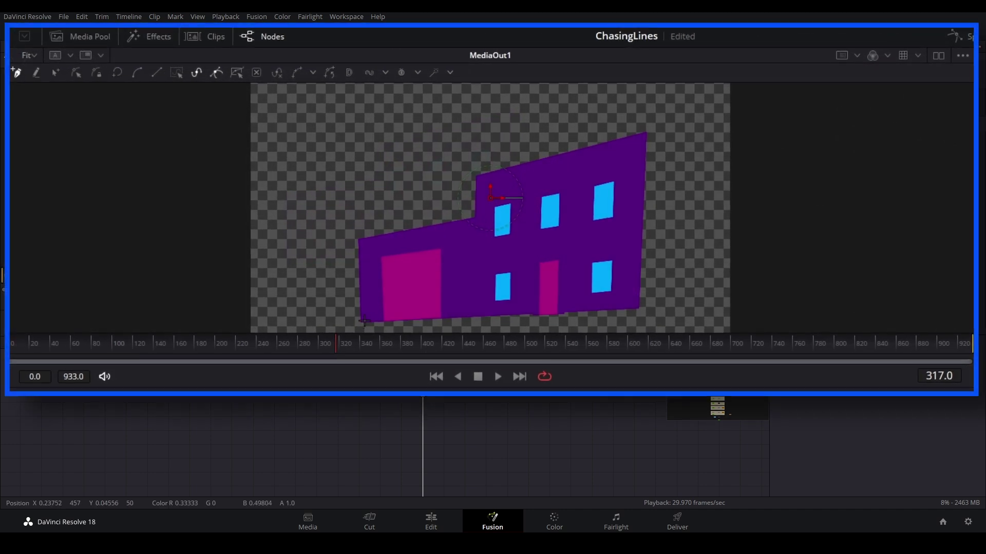
- Click polygon points around the house's corners and roof edges, closing the shape
{"action": "left_click", "coordinate": [284, 256]}
{"action": "left_click", "coordinate": [362, 241]}
{"action": "left_click", "coordinate": [473, 222]}
{"action": "left_click", "coordinate": [479, 178]}
{"action": "left_click", "coordinate": [585, 151]}
{"action": "left_click", "coordinate": [638, 137]}
{"action": "left_click", "coordinate": [636, 249]}
{"action": "left_click", "coordinate": [634, 304]}
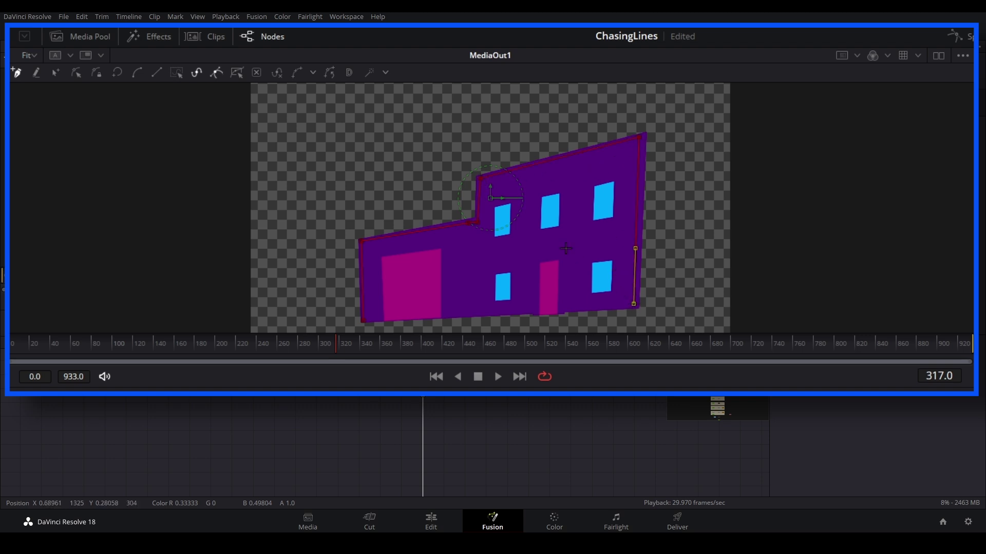
{"action": "left_click", "coordinate": [478, 224]}
- Check the top-left, bottom-left and upper inner-corner points of the traced outline
{"action": "left_click", "coordinate": [363, 243]}
{"action": "left_click", "coordinate": [364, 320]}
{"action": "left_click", "coordinate": [480, 179]}
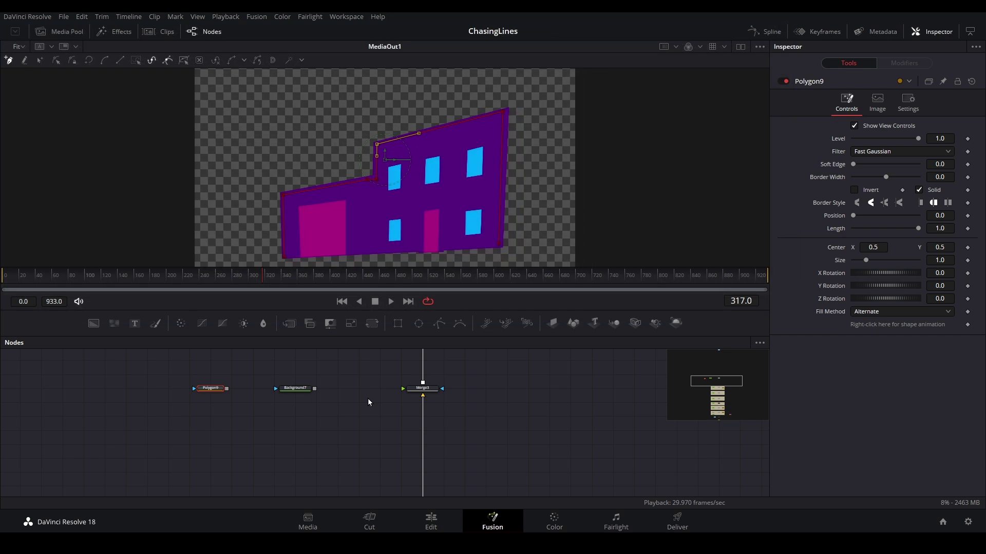
- Connect Polygon9 to Background7 and Background7 into Merge3, then view Merge3
{"action": "left_click_drag", "start_coordinate": [227, 388], "coordinate": [275, 388]}
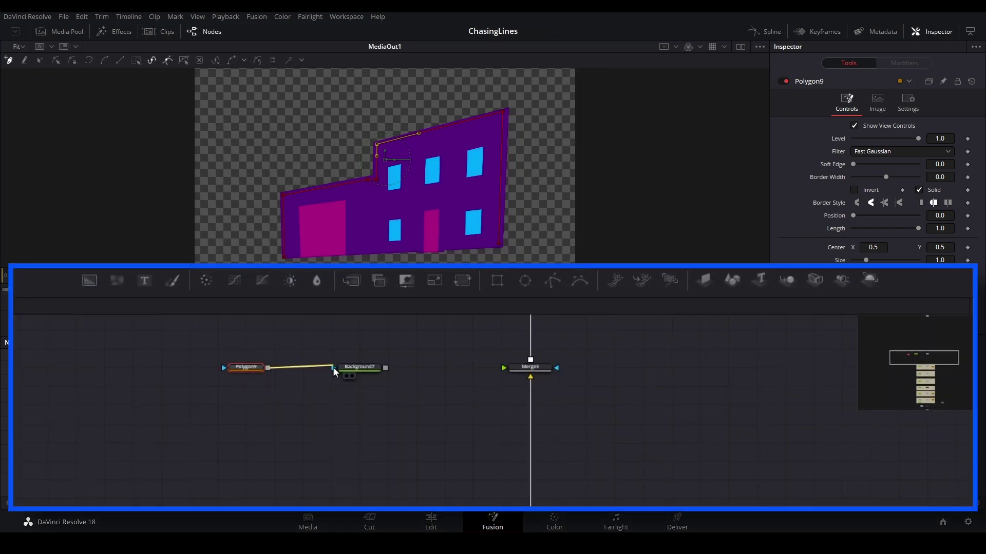
{"action": "left_click_drag", "start_coordinate": [333, 367], "coordinate": [511, 372]}
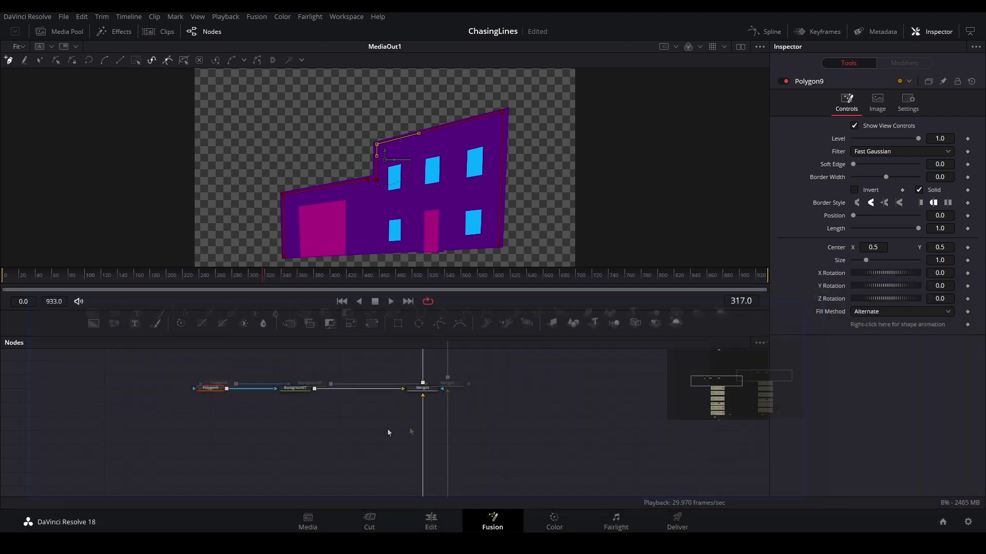
{"action": "left_click", "coordinate": [422, 388]}
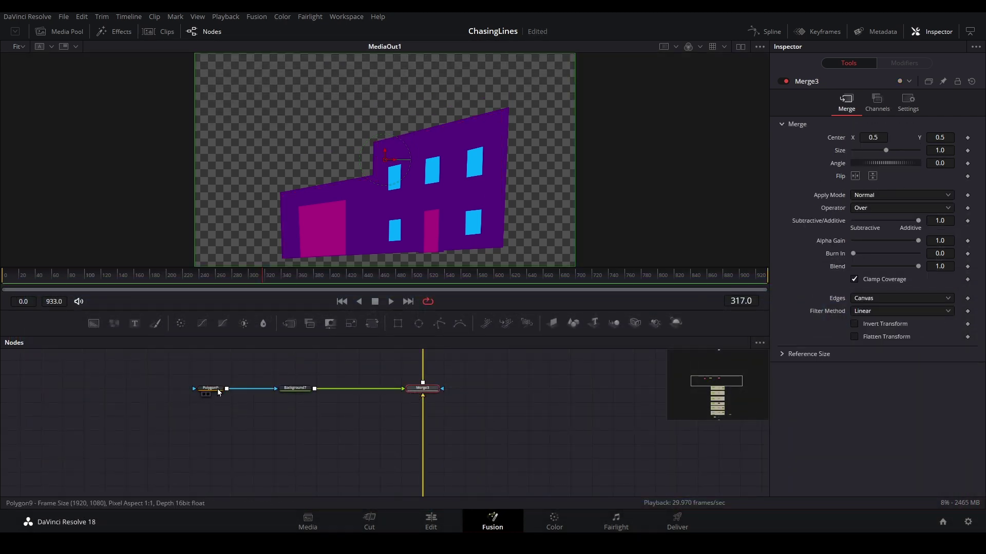
- Set Polygon9's Border Width to 0.0087
{"action": "left_click", "coordinate": [219, 393]}
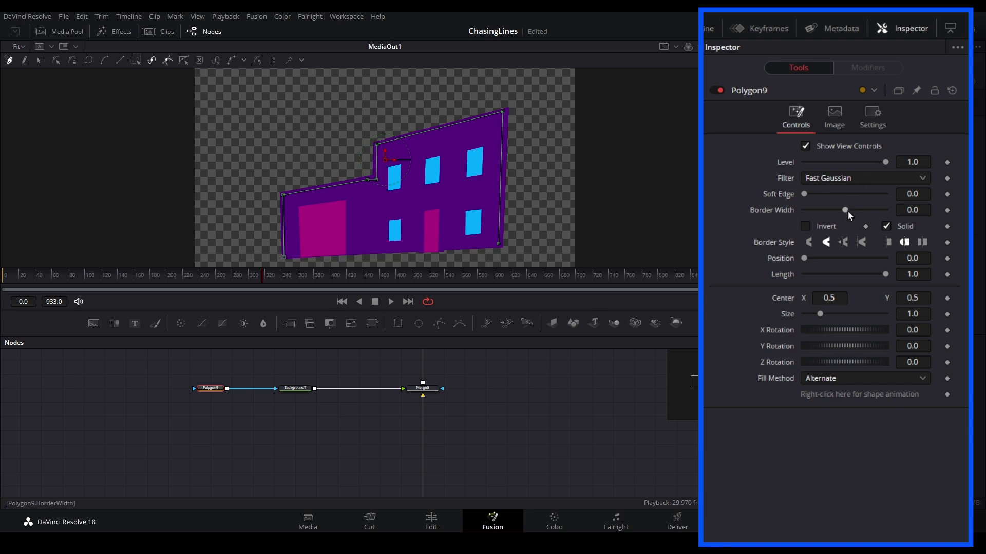
{"action": "left_click_drag", "start_coordinate": [847, 210], "coordinate": [849, 211]}
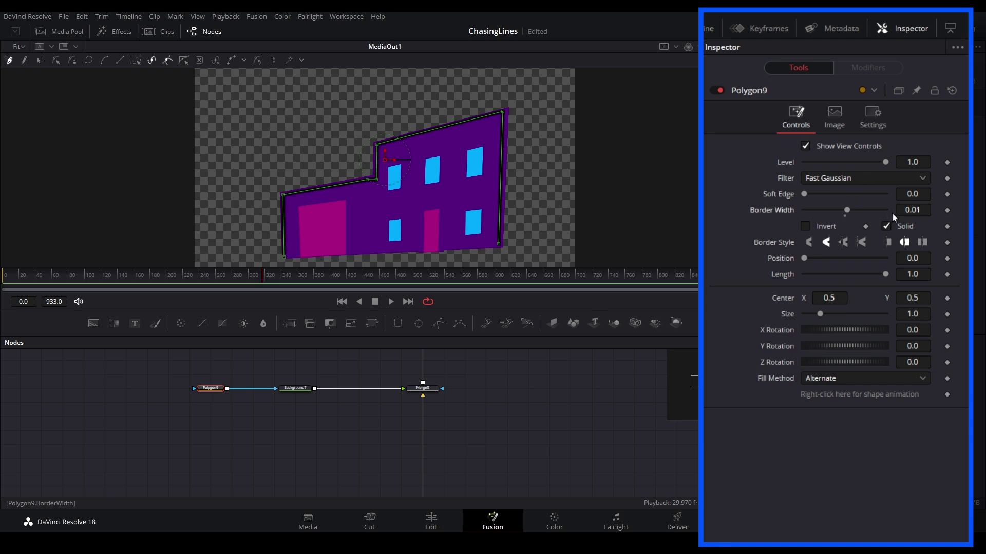
{"action": "left_click", "coordinate": [919, 210]}
{"action": "key", "text": "BackSpace"}
{"action": "key", "text": "BackSpace"}
{"action": "type", "text": "87"}
{"action": "key", "text": "Return"}
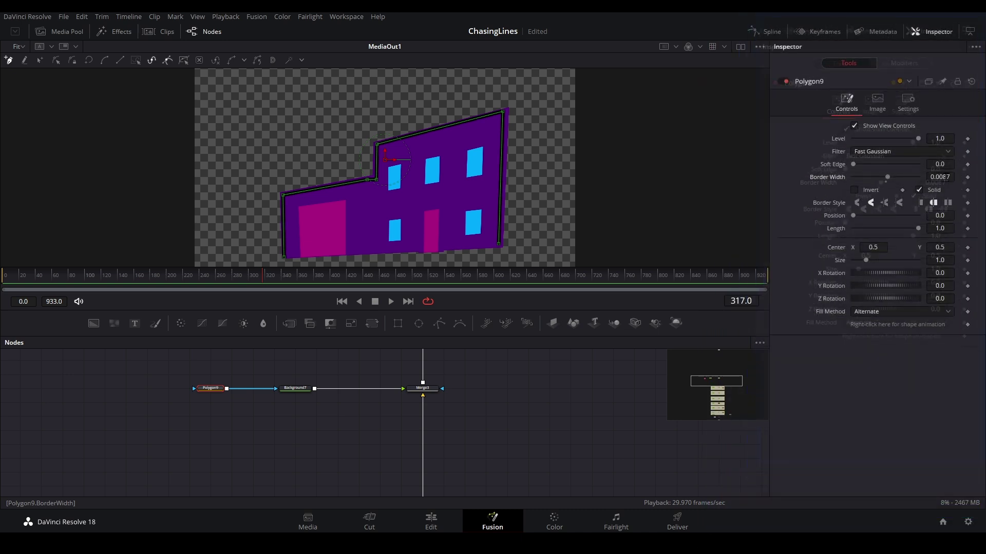
- Drag Polygon9's Length down to 0.126, leaving only a short outline segment
{"action": "left_click", "coordinate": [434, 390]}
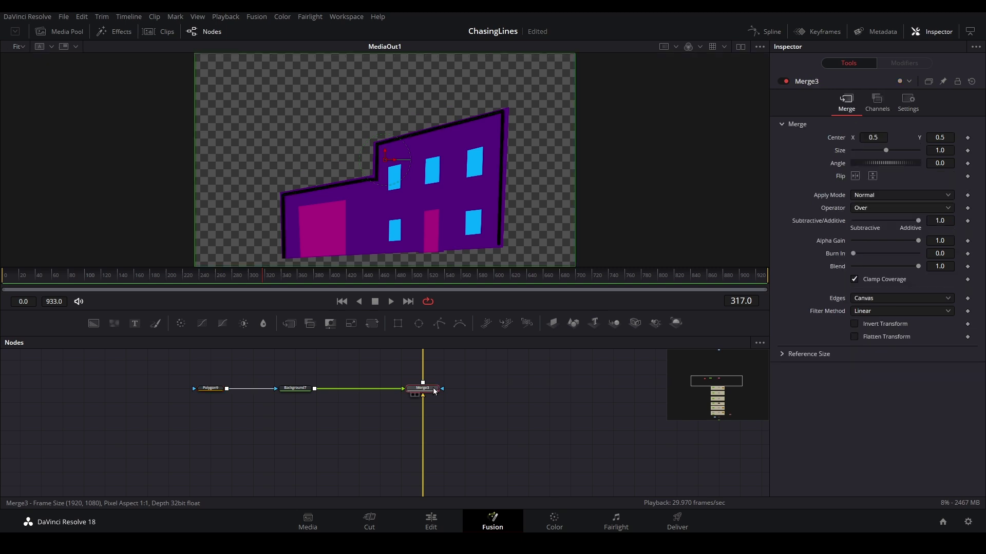
{"action": "left_click", "coordinate": [214, 390]}
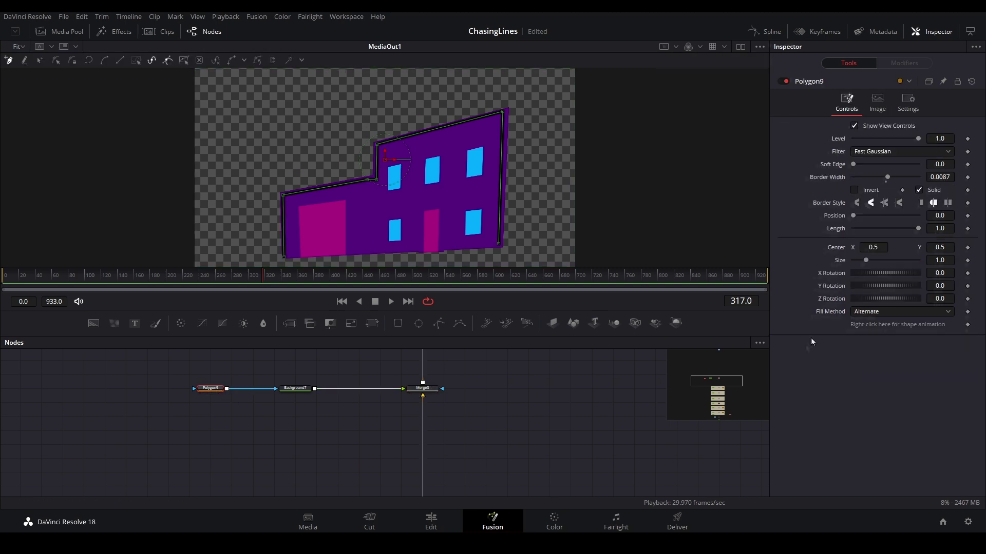
{"action": "left_click_drag", "start_coordinate": [890, 272], "coordinate": [814, 288]}
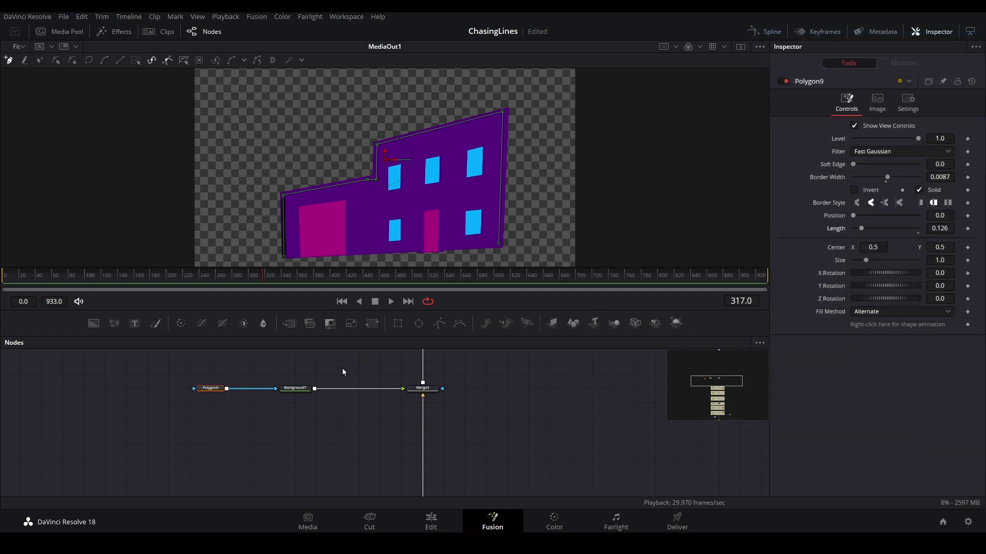
- Color Background7 spring green, then switch its type to gradient
{"action": "left_click", "coordinate": [294, 389]}
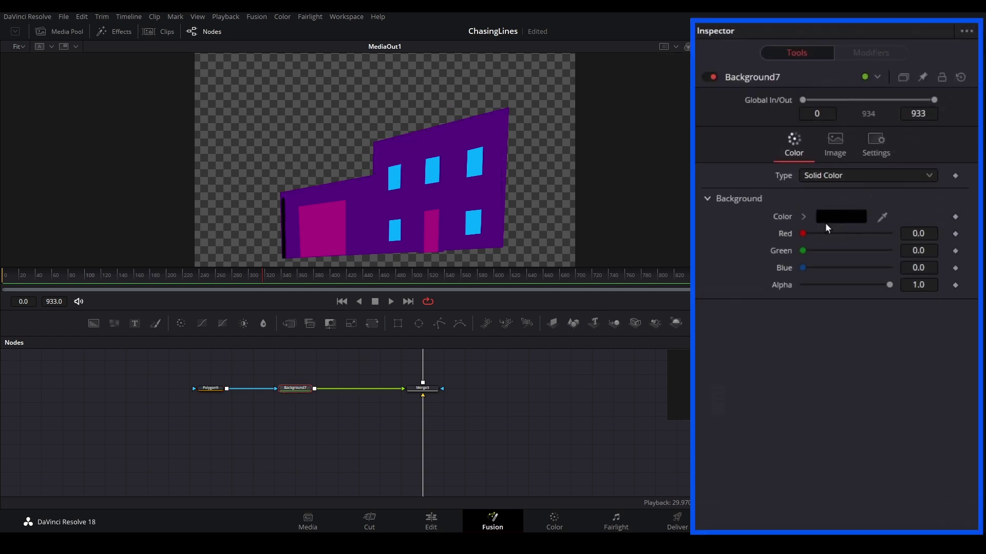
{"action": "left_click", "coordinate": [872, 188]}
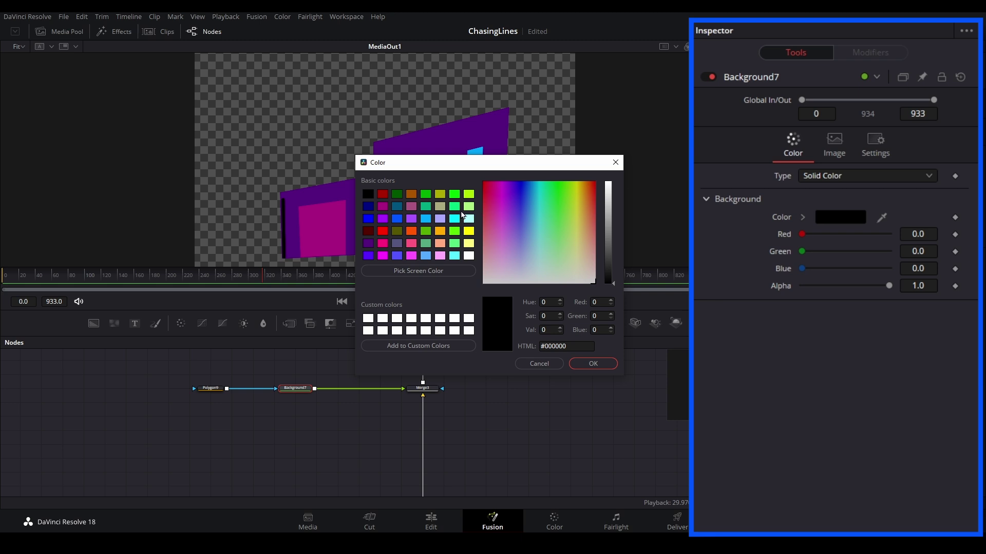
{"action": "left_click", "coordinate": [455, 208]}
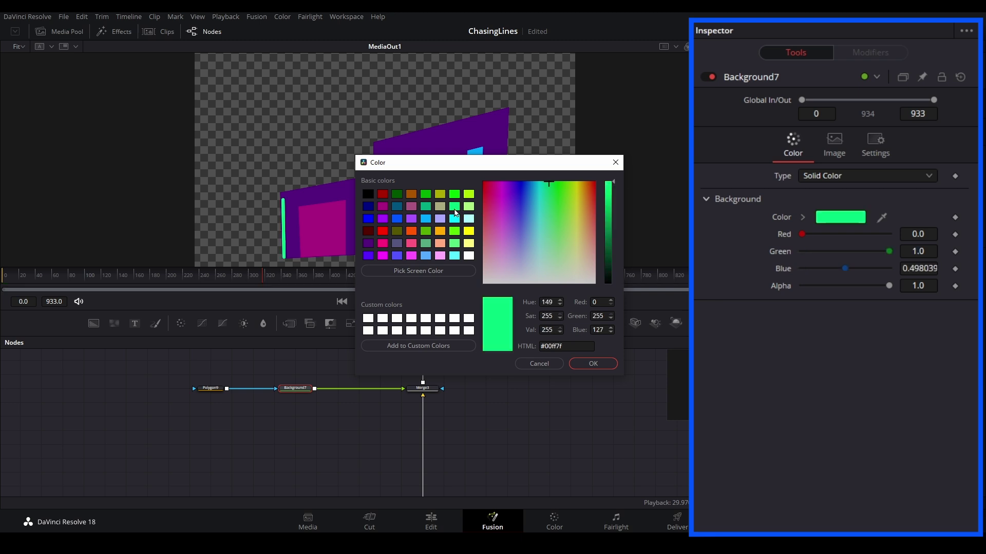
{"action": "left_click", "coordinate": [583, 362]}
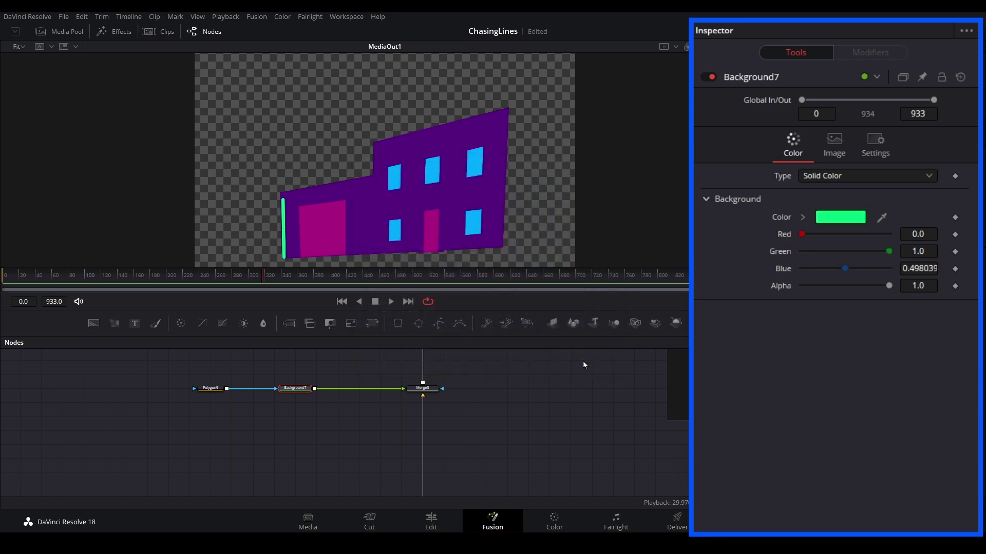
{"action": "left_click", "coordinate": [845, 183]}
{"action": "left_click", "coordinate": [829, 254]}
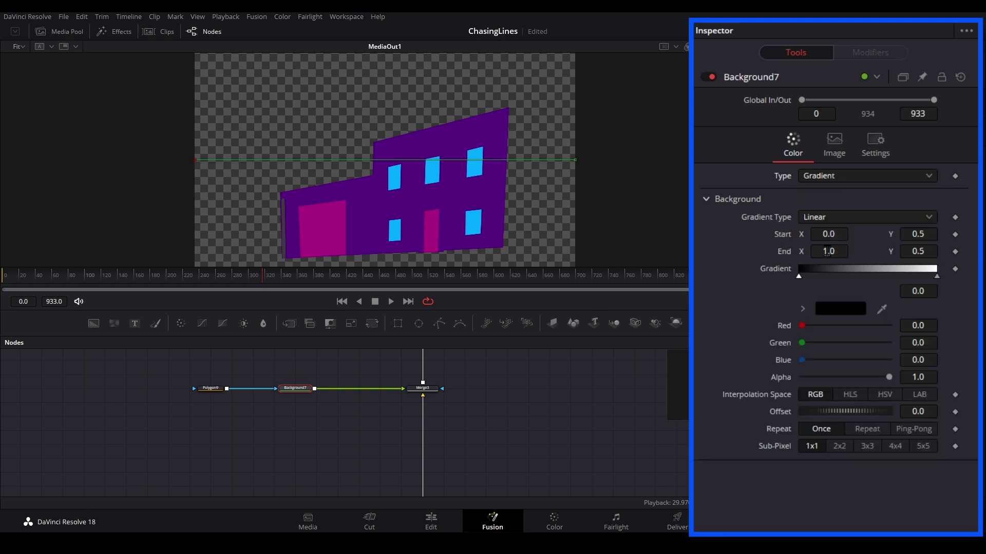
- Make the gradient's start stop pink and add a green middle stop
{"action": "left_click", "coordinate": [828, 308]}
{"action": "left_click", "coordinate": [384, 244]}
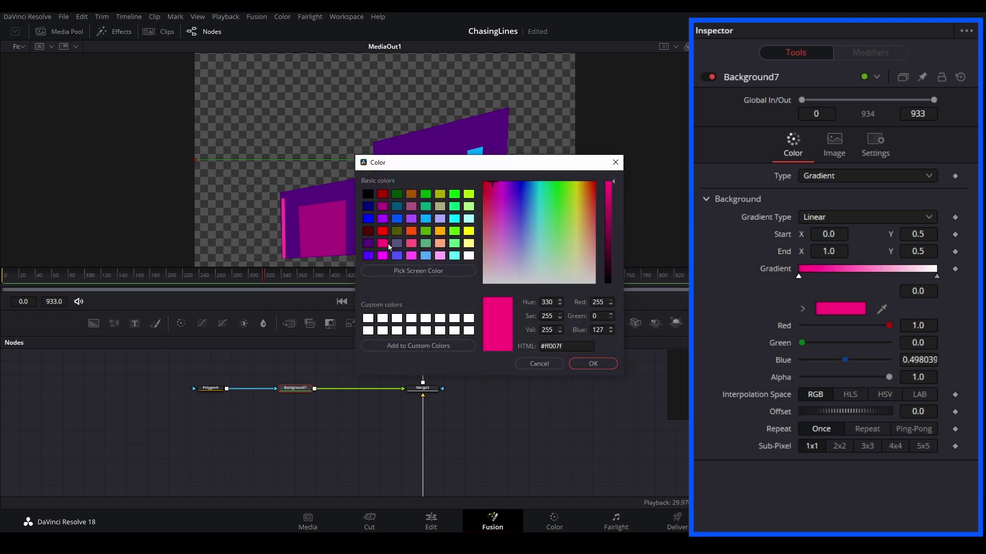
{"action": "left_click", "coordinate": [592, 362]}
{"action": "left_click", "coordinate": [851, 268]}
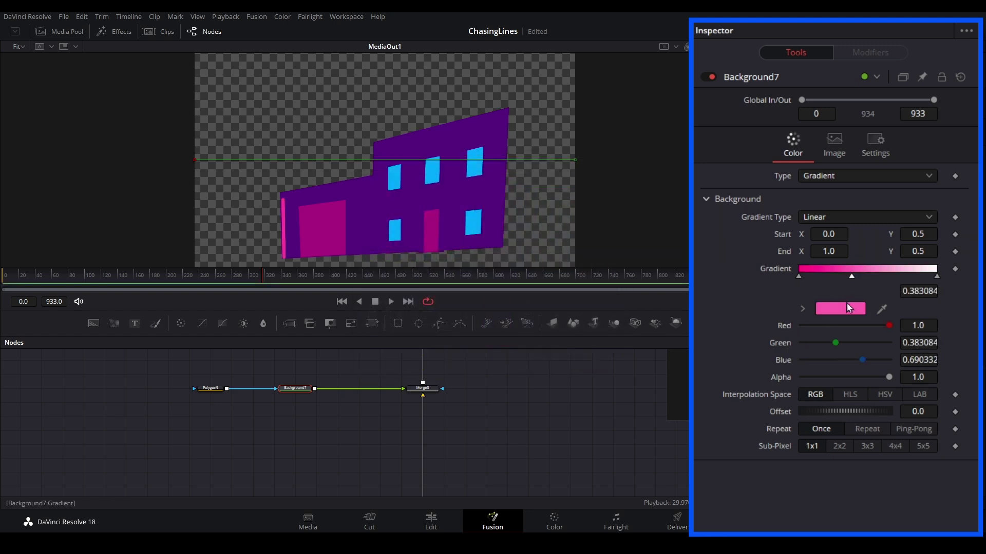
{"action": "left_click", "coordinate": [846, 309]}
{"action": "left_click", "coordinate": [454, 231]}
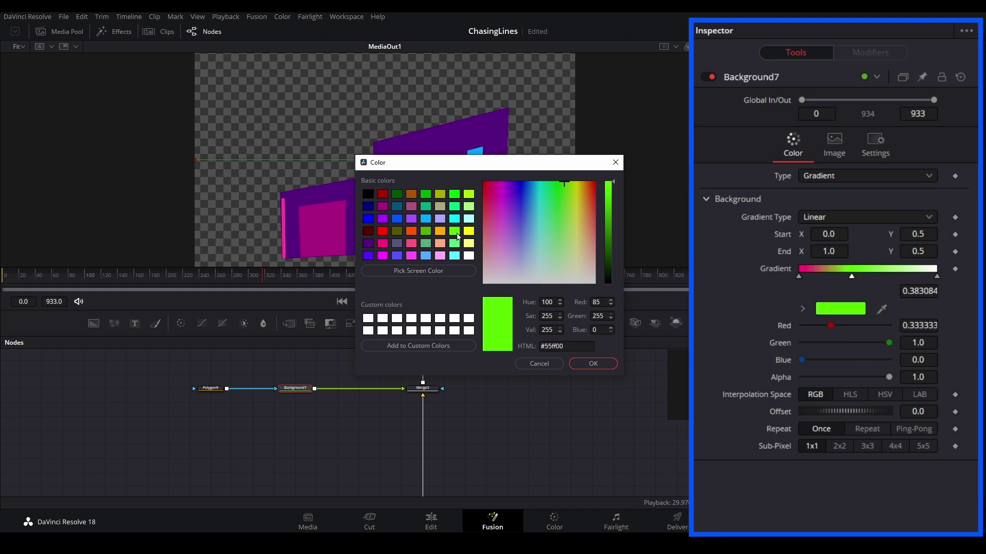
{"action": "left_click", "coordinate": [593, 363]}
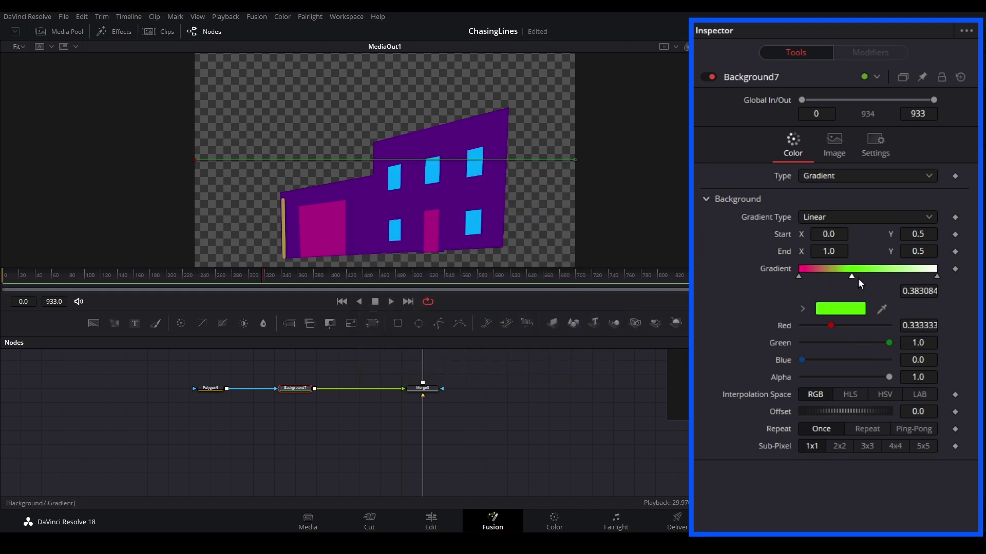
- Make the right stop cyan at 0.796019, and set the line's Position to 0.0
{"action": "left_click", "coordinate": [935, 276]}
{"action": "left_click", "coordinate": [840, 308]}
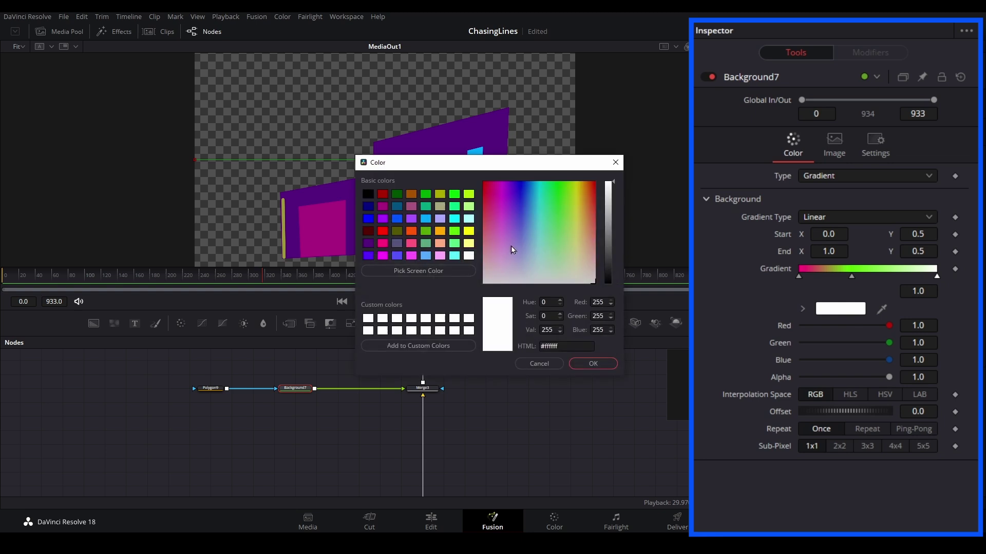
{"action": "left_click", "coordinate": [455, 219]}
{"action": "left_click", "coordinate": [593, 363]}
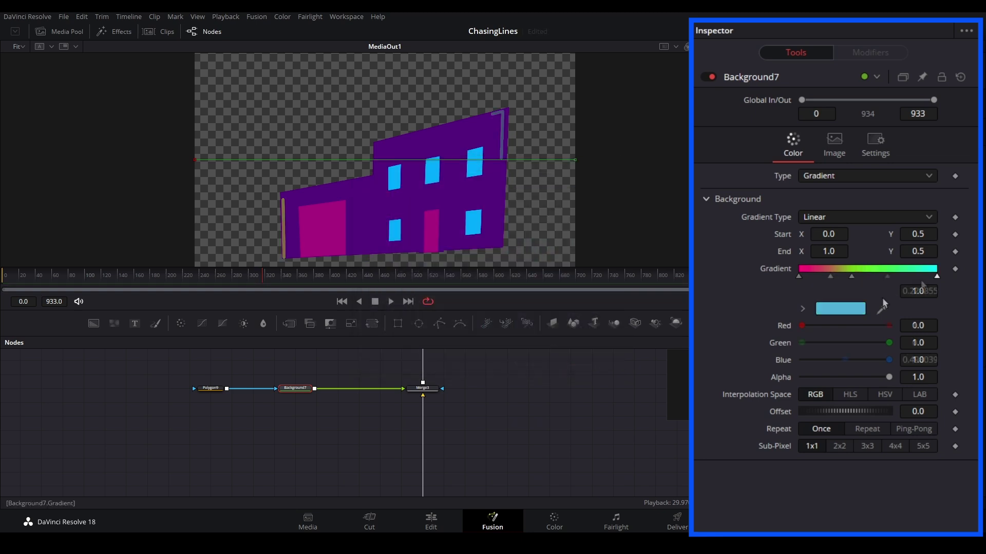
{"action": "left_click_drag", "start_coordinate": [938, 279], "coordinate": [871, 281]}
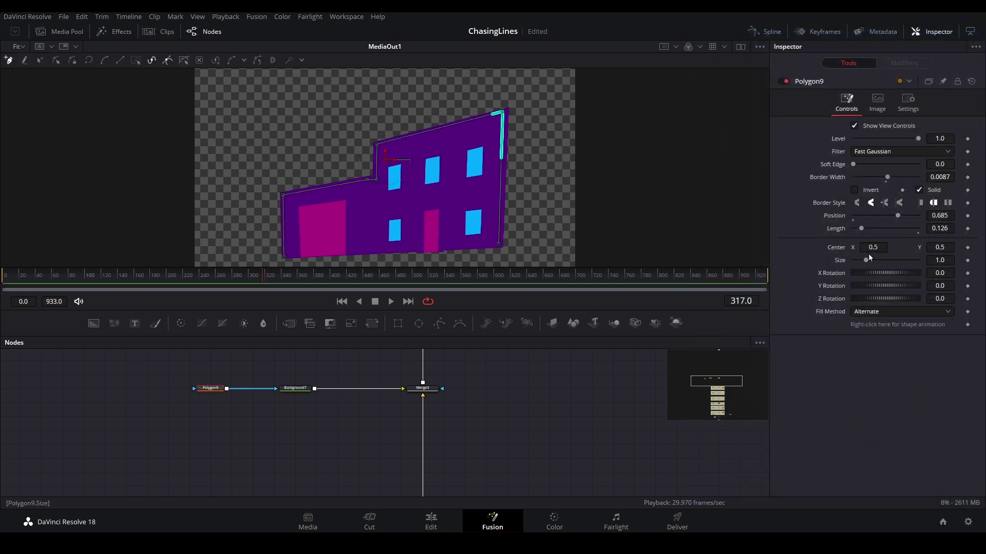
{"action": "left_click_drag", "start_coordinate": [897, 215], "coordinate": [845, 222]}
{"action": "left_click", "coordinate": [423, 388]}
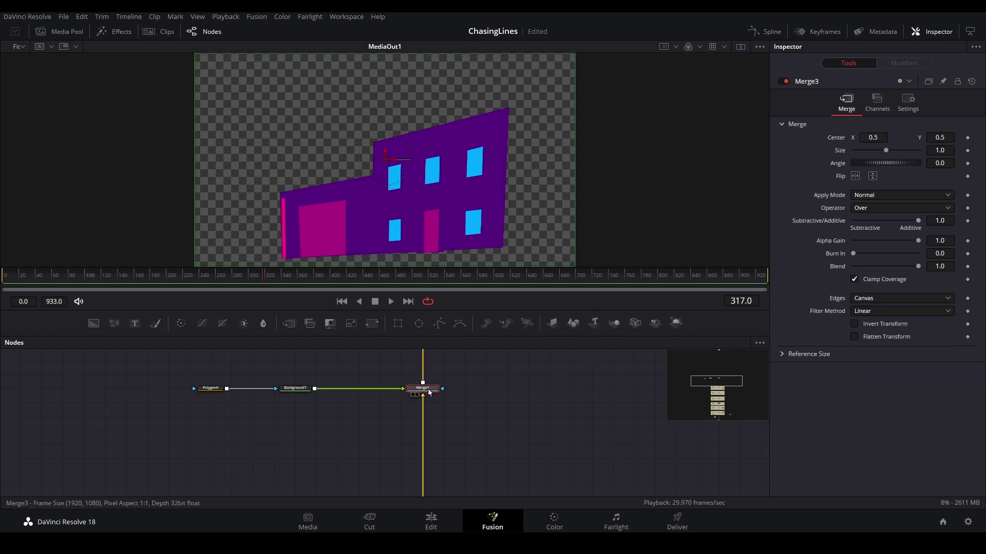
- Add a Soft Glow node after Background7 using the softglow tool search
{"action": "left_click", "coordinate": [304, 392]}
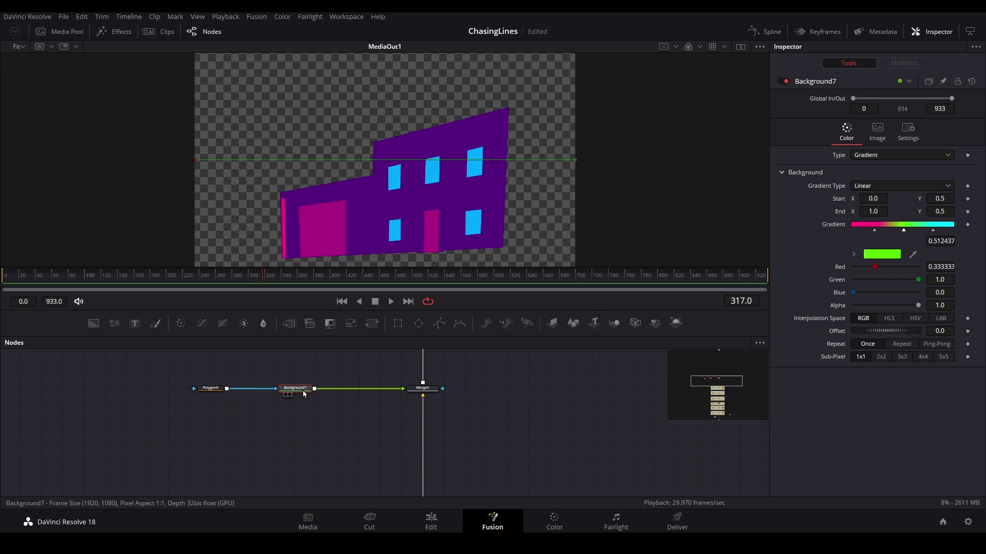
{"action": "key", "text": "shift+space"}
{"action": "type", "text": "softglow"}
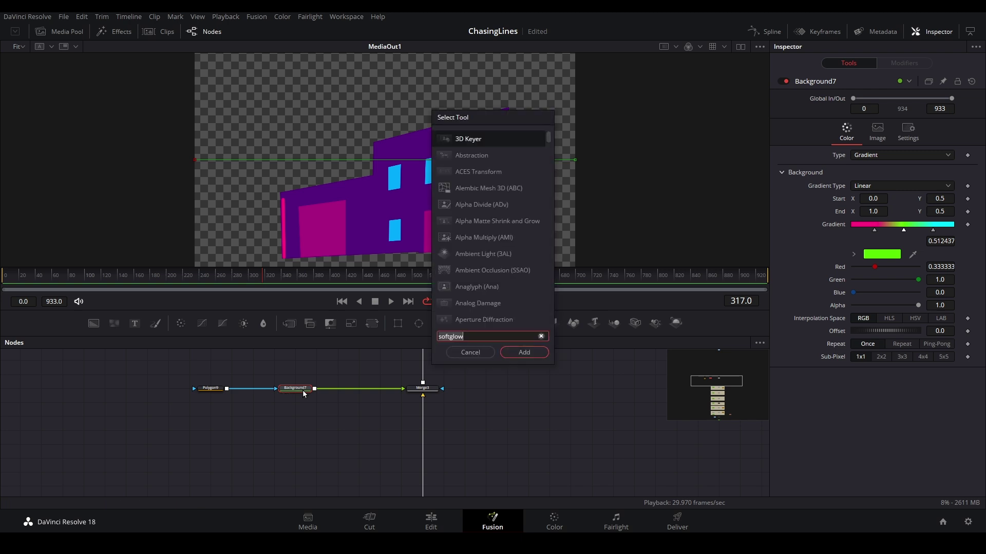
{"action": "key", "text": "BackSpace"}
{"action": "key", "text": "BackSpace"}
{"action": "key", "text": "BackSpace"}
{"action": "key", "text": "BackSpace"}
{"action": "key", "text": "BackSpace"}
{"action": "key", "text": "BackSpace"}
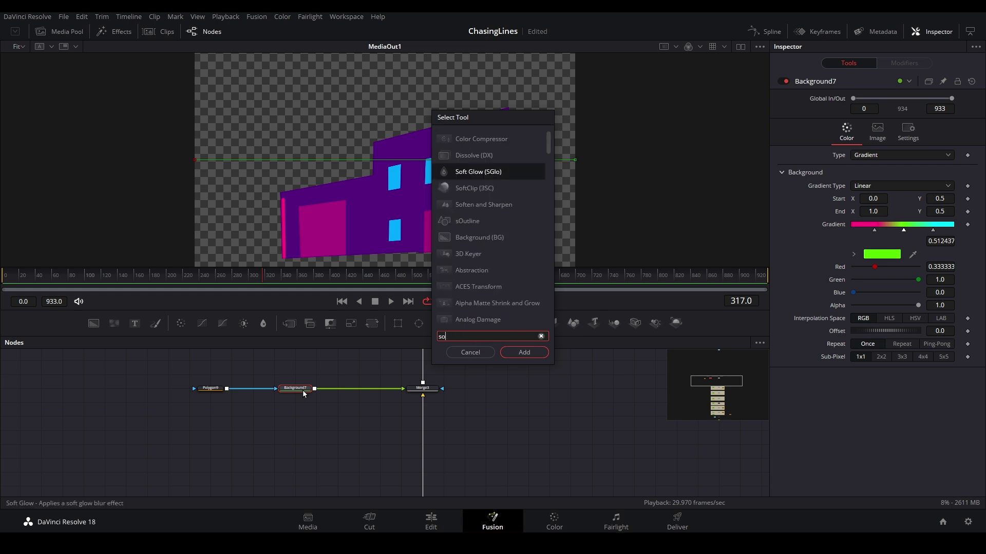
{"action": "type", "text": "ftglow"}
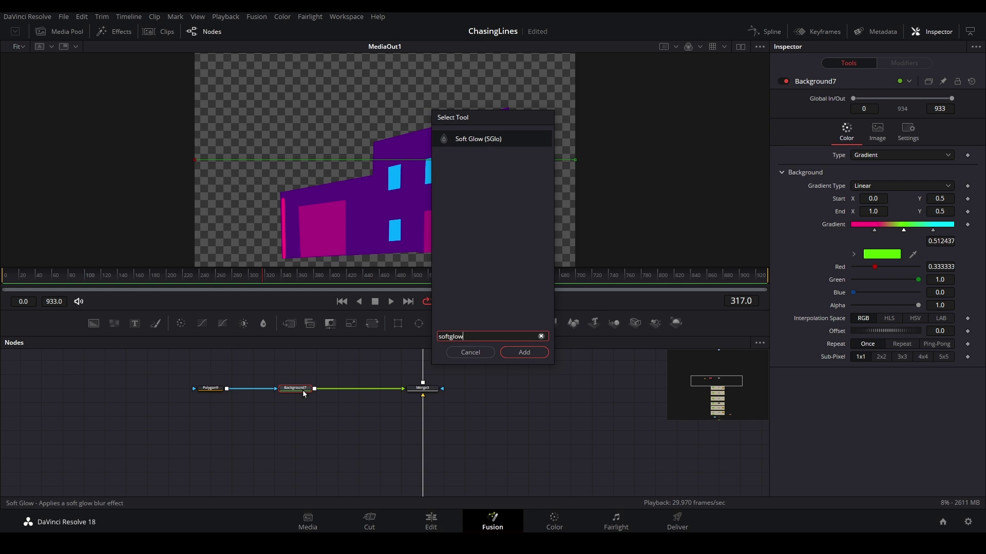
{"action": "key", "text": "Return"}
- Set SoftGlow1 to threshold 0.11, gain 1.772 and glow size 13.4
{"action": "left_click_drag", "start_coordinate": [335, 392], "coordinate": [356, 394]}
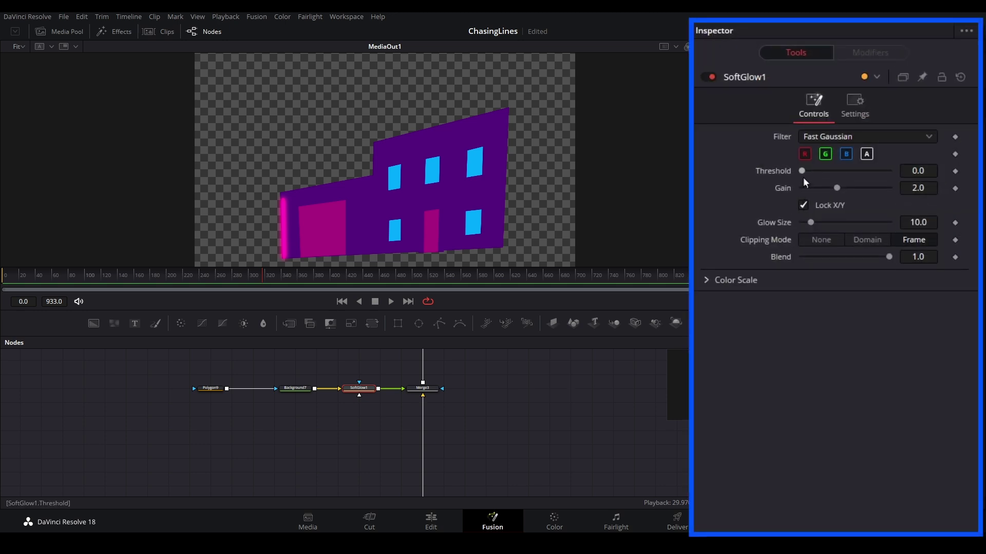
{"action": "left_click_drag", "start_coordinate": [803, 177], "coordinate": [832, 189]}
{"action": "left_click_drag", "start_coordinate": [811, 221], "coordinate": [814, 220]}
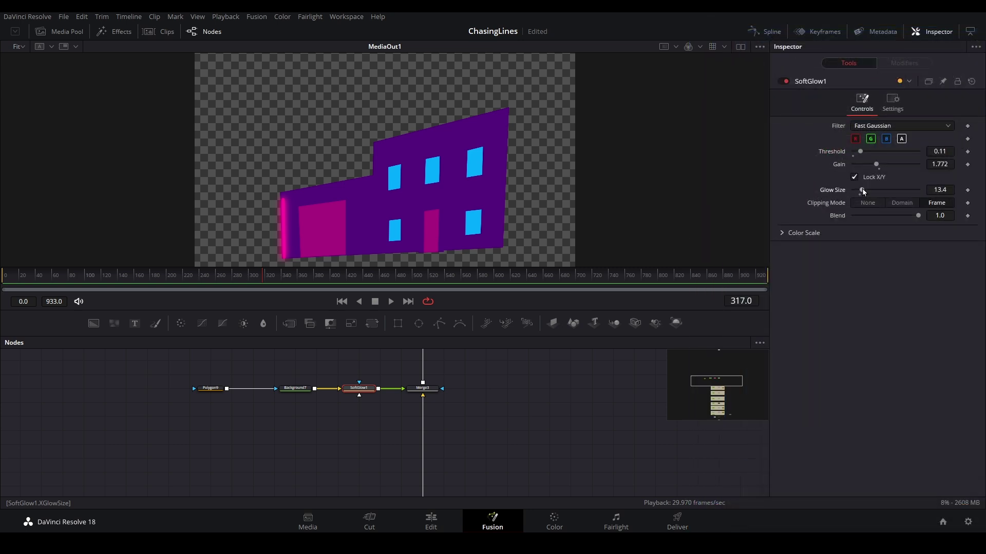
- Move the current time to frame 0
{"action": "left_click", "coordinate": [434, 392]}
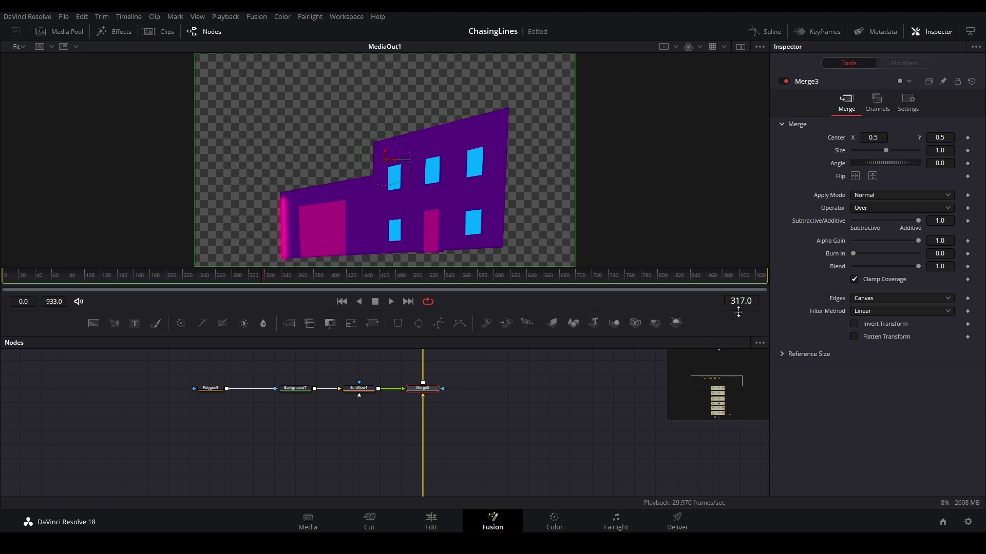
{"action": "left_click", "coordinate": [746, 302]}
{"action": "key", "text": "BackSpace"}
{"action": "key", "text": "BackSpace"}
{"action": "key", "text": "BackSpace"}
{"action": "key", "text": "BackSpace"}
{"action": "key", "text": "BackSpace"}
{"action": "type", "text": "0.0"}
{"action": "left_click", "coordinate": [645, 387]}
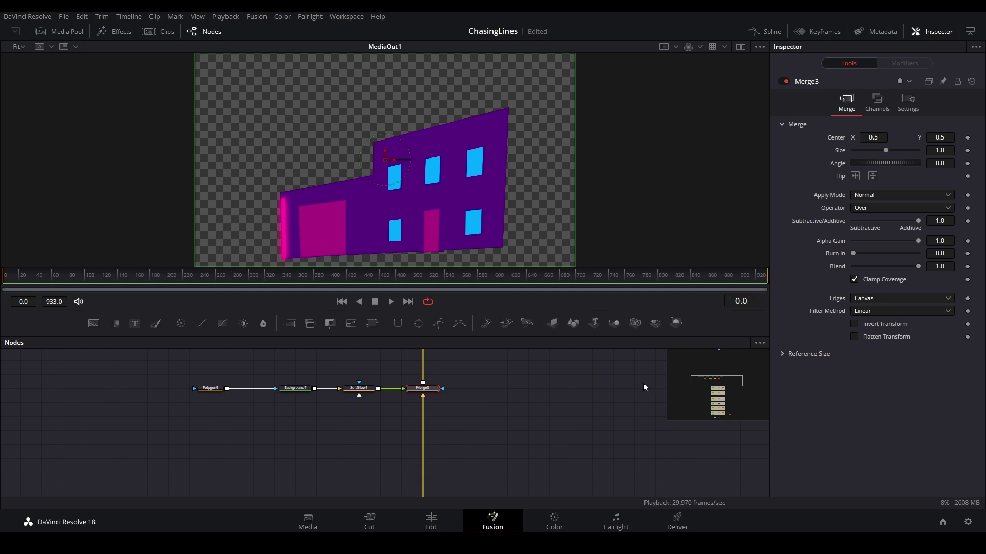
- Set Polygon9's Position to -0.129 and add a Position keyframe
{"action": "left_click", "coordinate": [222, 390]}
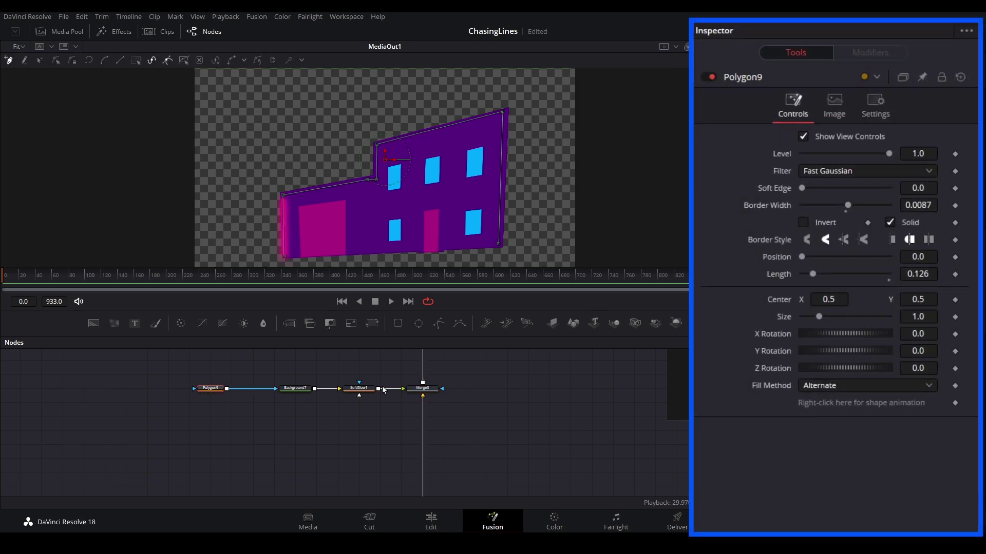
{"action": "left_click", "coordinate": [932, 257]}
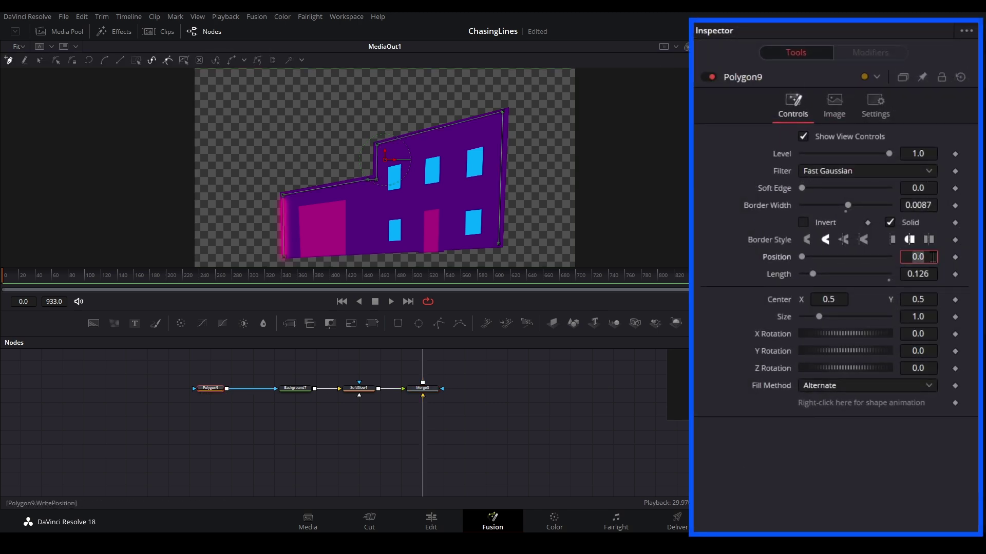
{"action": "key", "text": "BackSpace"}
{"action": "type", "text": "-0.1"}
{"action": "key", "text": "Tab"}
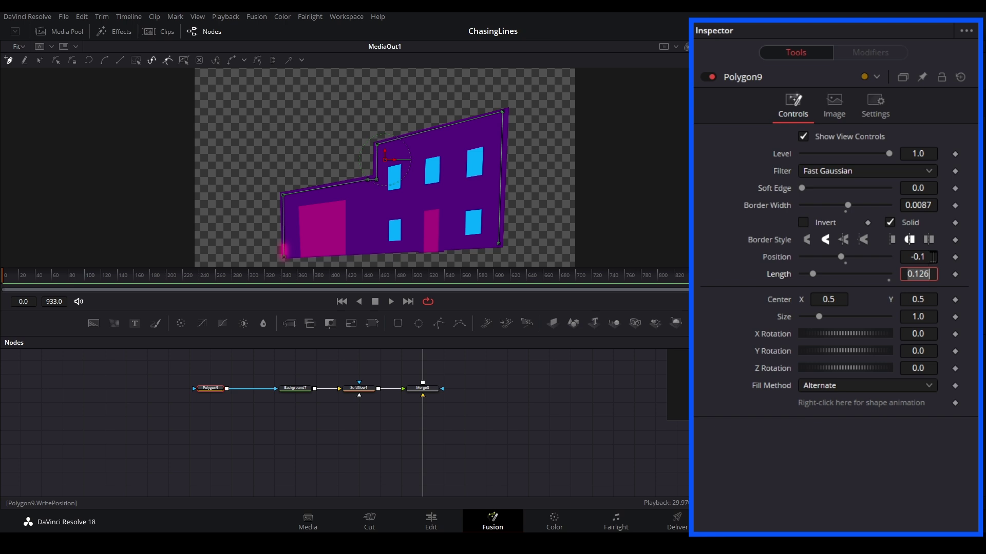
{"action": "key", "text": "Return"}
{"action": "left_click", "coordinate": [927, 256]}
{"action": "key", "text": "Return"}
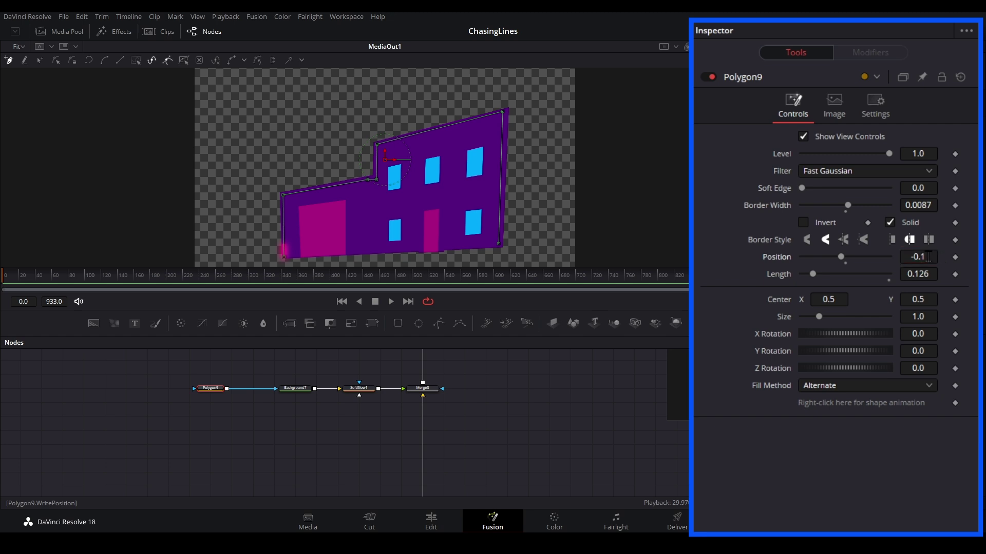
{"action": "left_click_drag", "start_coordinate": [929, 260], "coordinate": [923, 261]}
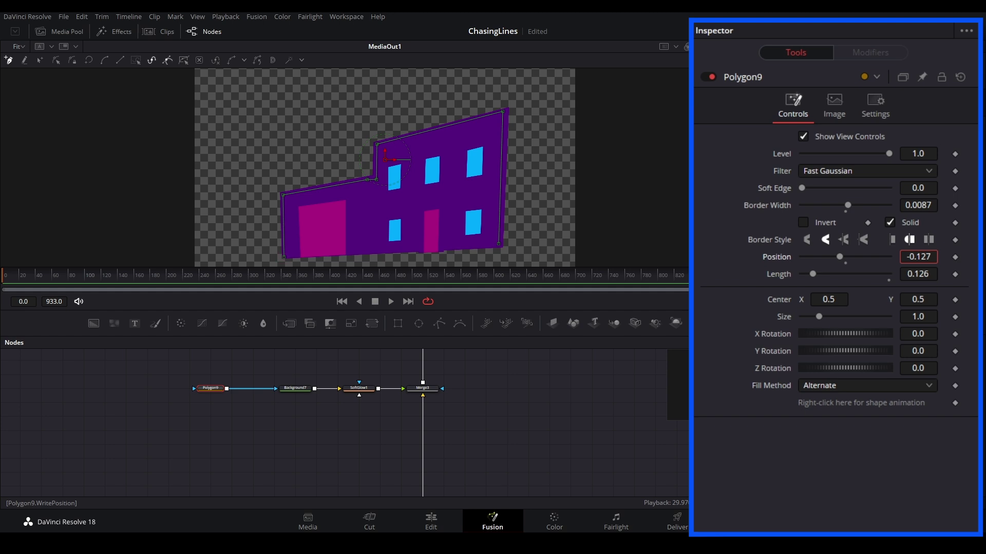
{"action": "left_click", "coordinate": [956, 258]}
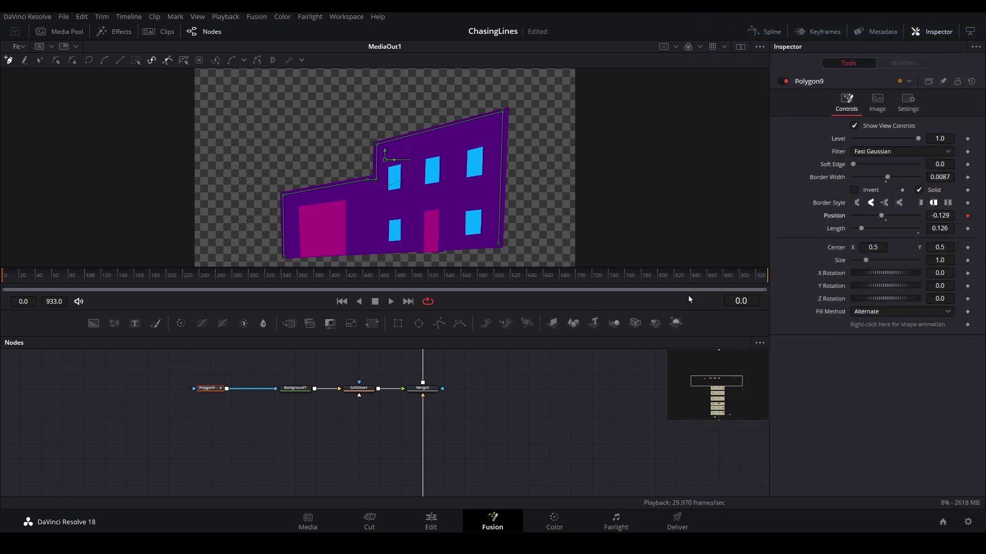
- Jump the playhead to frame 90
{"action": "left_click", "coordinate": [753, 303]}
{"action": "type", "text": "90"}
{"action": "key", "text": "Return"}
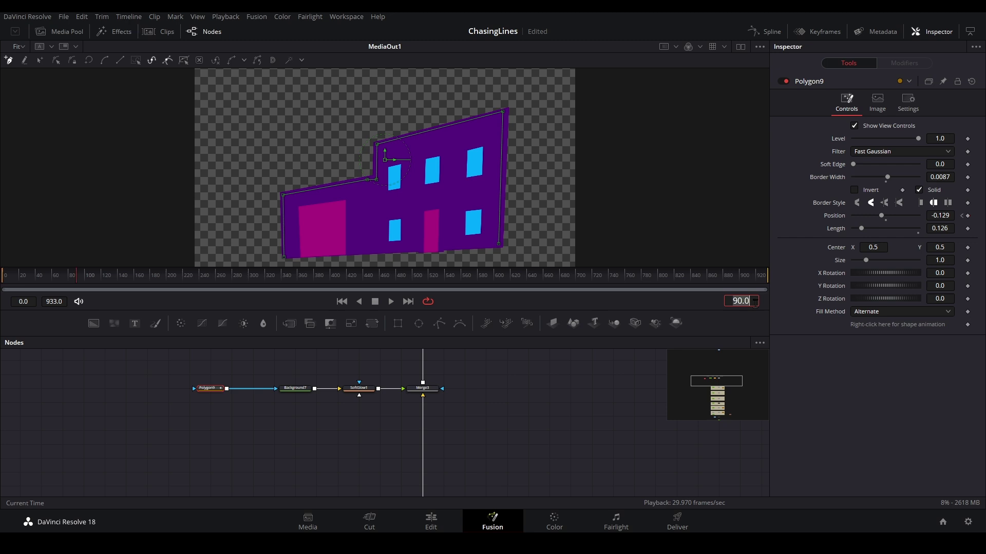
- Key Polygon9's Position at 1.001, entering 1.1 then dragging down
{"action": "left_click", "coordinate": [948, 217]}
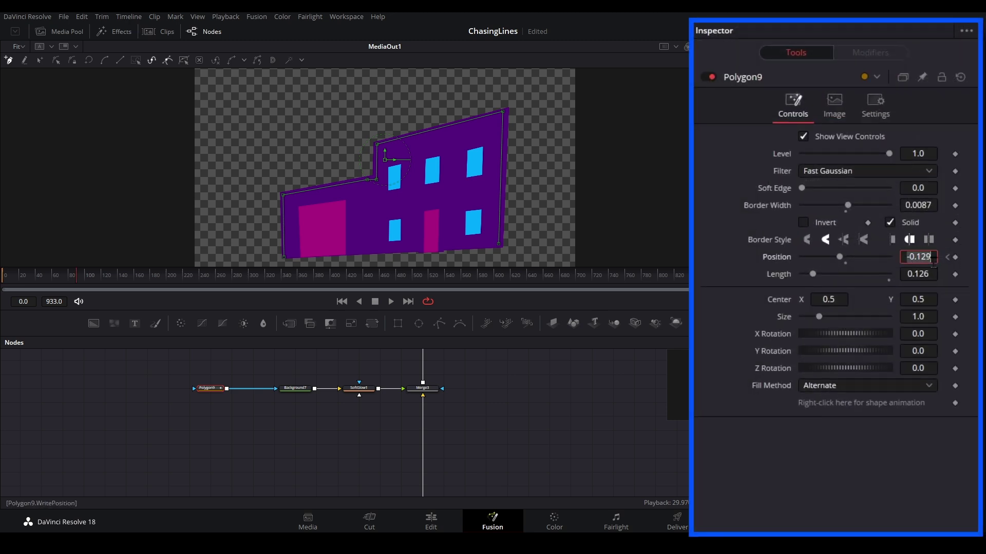
{"action": "type", "text": "1.1"}
{"action": "key", "text": "Tab"}
{"action": "key", "text": "Return"}
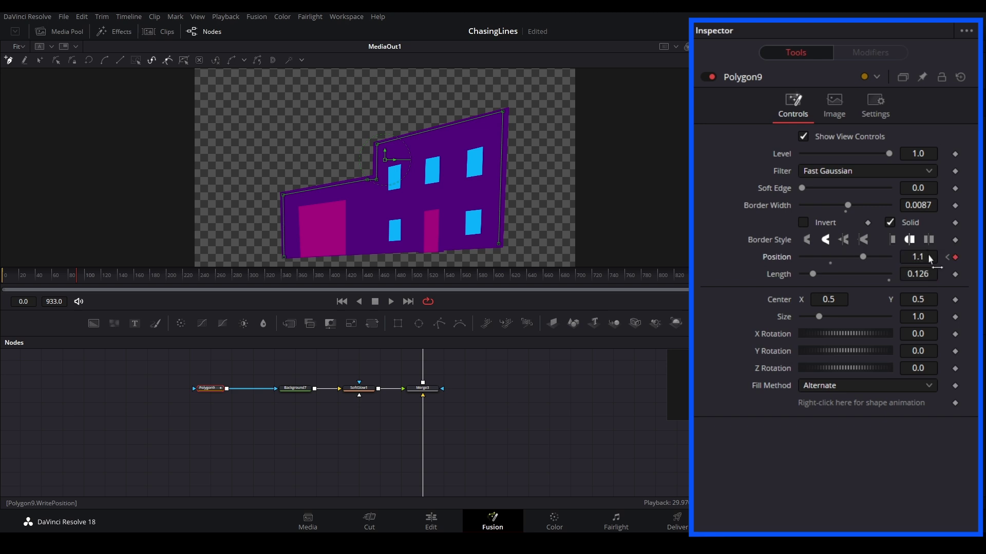
{"action": "left_click_drag", "start_coordinate": [918, 257], "coordinate": [904, 257]}
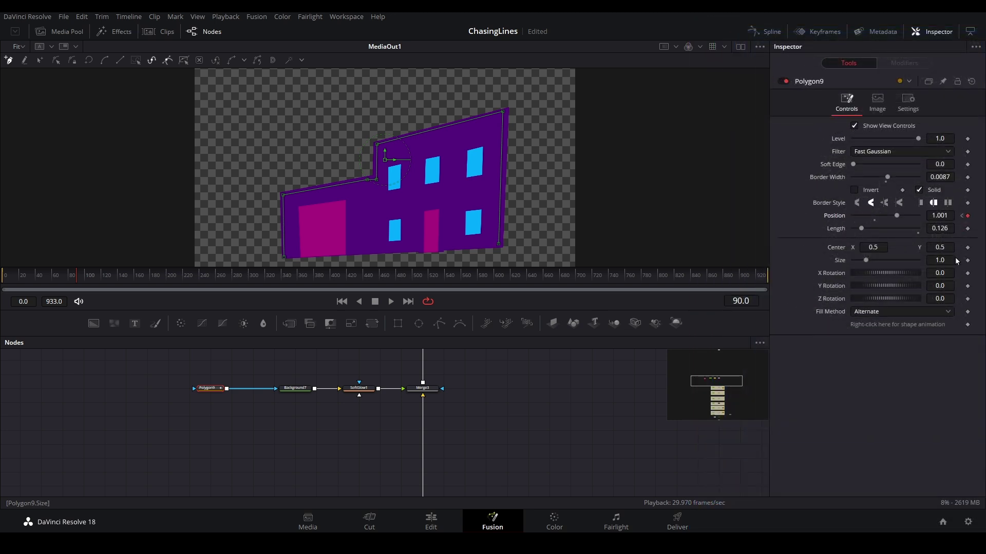
- At frame 0, copy Polygon9's Position value of -0.129
{"action": "left_click", "coordinate": [753, 301]}
{"action": "type", "text": "0"}
{"action": "key", "text": "Return"}
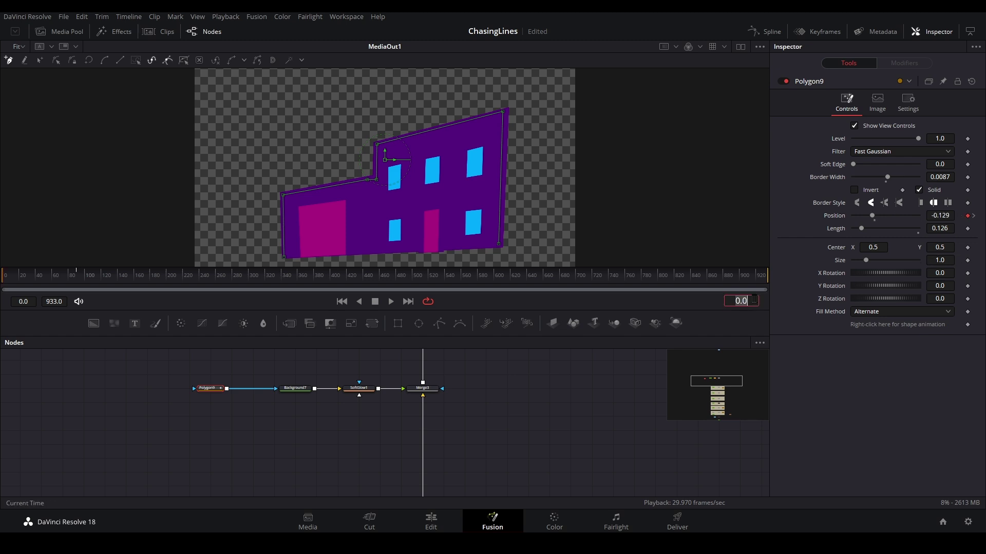
{"action": "right_click", "coordinate": [930, 256]}
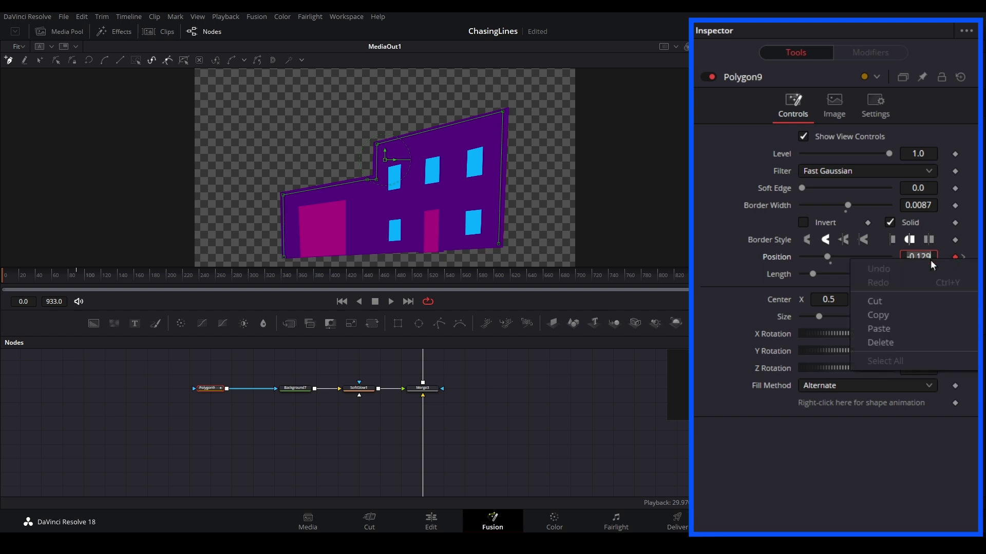
{"action": "left_click", "coordinate": [902, 314]}
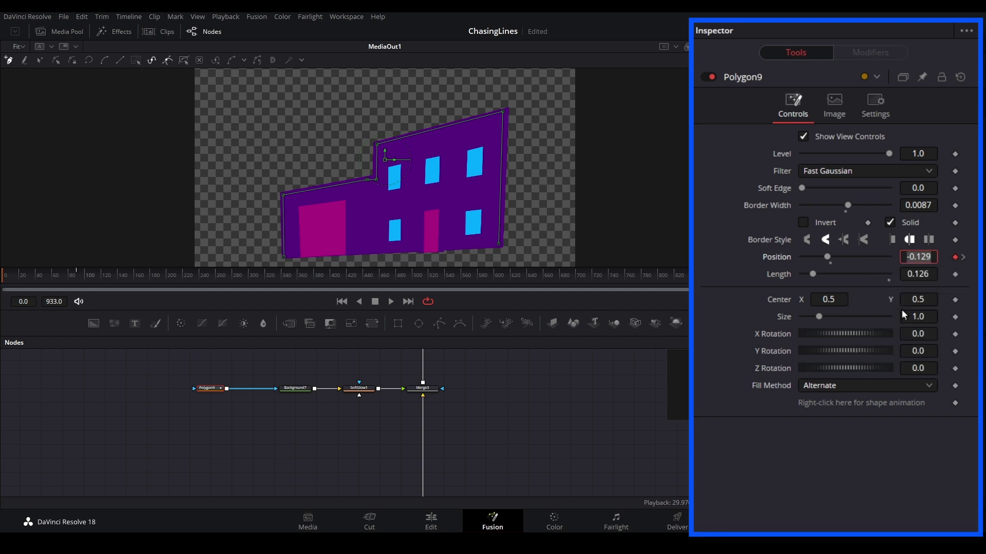
- At frame 91, key Polygon9's Position at -0.129
{"action": "left_click", "coordinate": [753, 302]}
{"action": "type", "text": "91"}
{"action": "key", "text": "Return"}
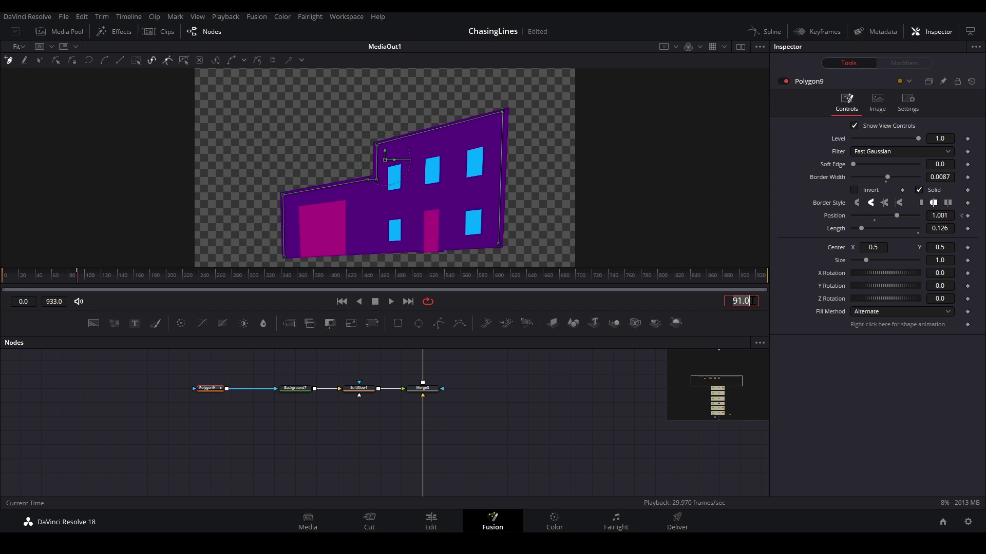
{"action": "left_click", "coordinate": [940, 215]}
{"action": "double_click", "coordinate": [919, 256]}
{"action": "type", "text": "-0.129"}
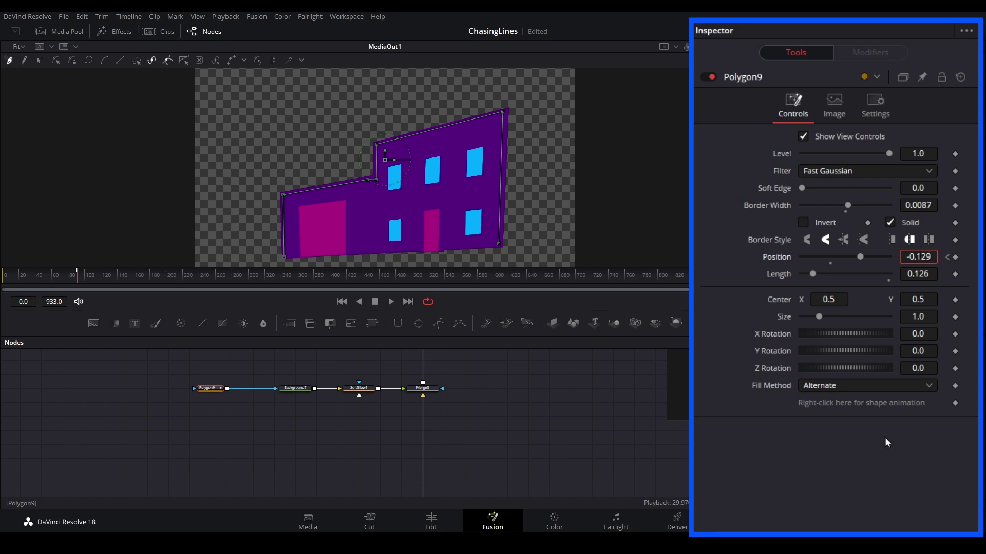
{"action": "key", "text": "Return"}
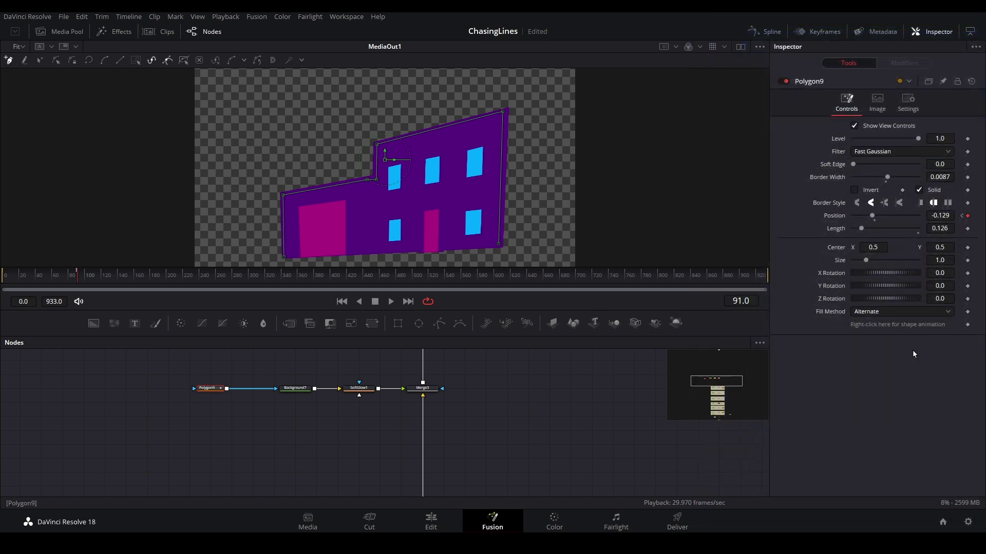
- At frame 180, key Polygon9's Position at 1.00
{"action": "left_click", "coordinate": [751, 304]}
{"action": "key", "text": "BackSpace"}
{"action": "key", "text": "BackSpace"}
{"action": "key", "text": "BackSpace"}
{"action": "key", "text": "BackSpace"}
{"action": "type", "text": "180"}
{"action": "key", "text": "Return"}
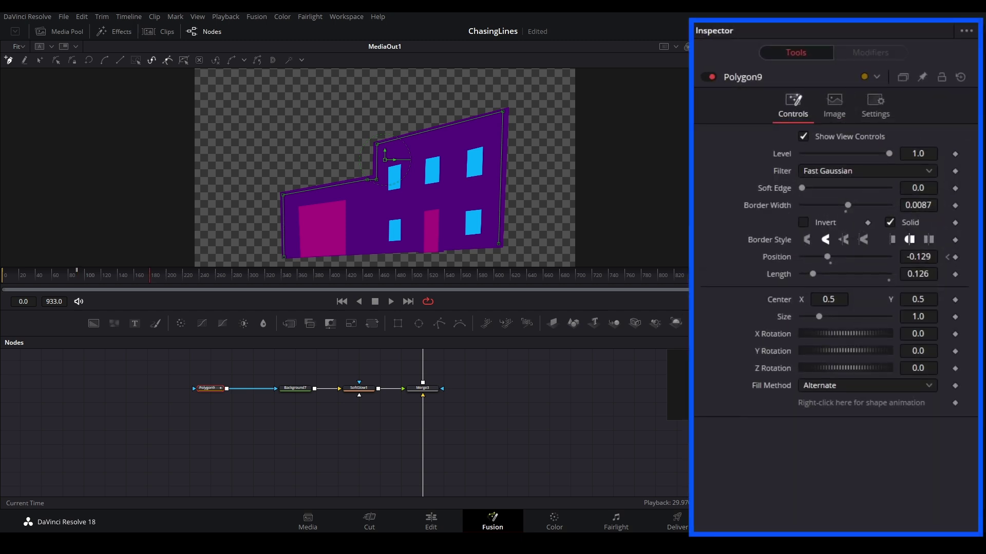
{"action": "left_click", "coordinate": [925, 257]}
{"action": "type", "text": "1.001"}
{"action": "key", "text": "Tab"}
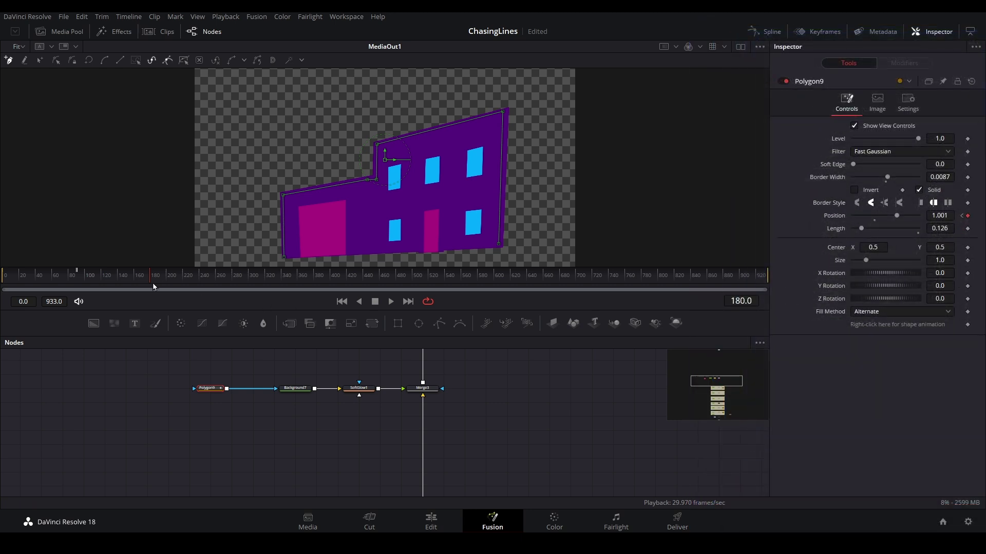
- Rewind the playhead to frame 0 and play the glowing line animation around the house
{"action": "left_click_drag", "start_coordinate": [151, 283], "coordinate": [77, 278]}
{"action": "left_click_drag", "start_coordinate": [103, 347], "coordinate": [11, 347]}
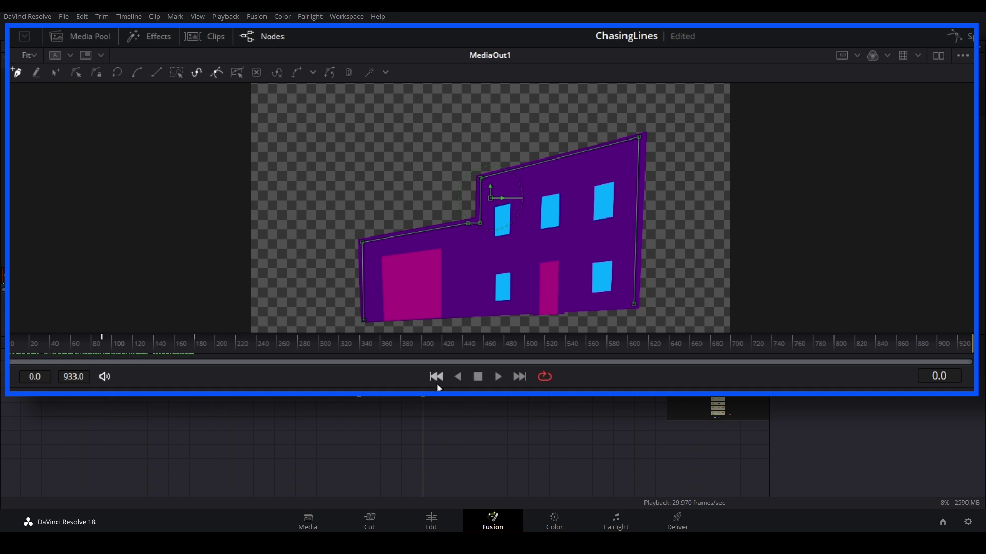
{"action": "left_click", "coordinate": [498, 378]}
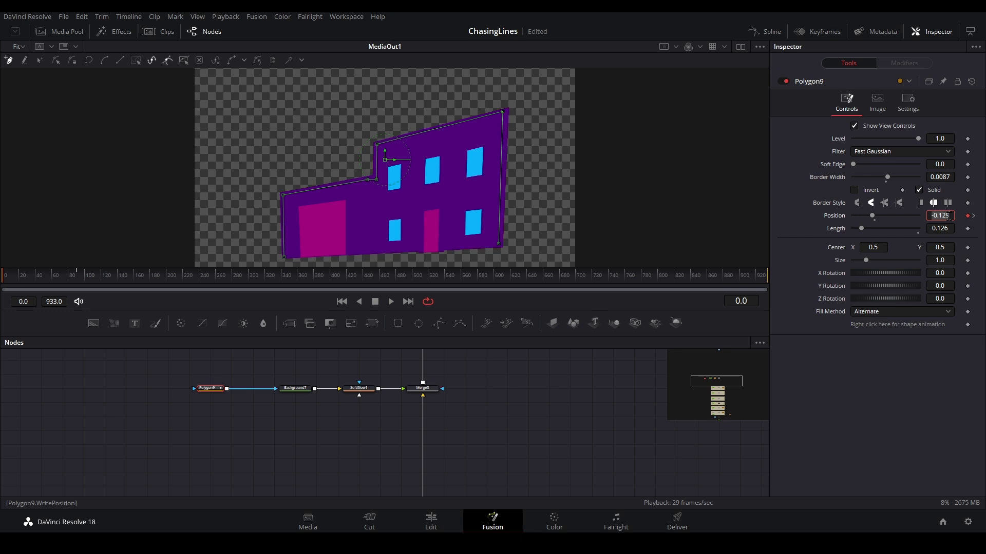
- Key Polygon9 Position to -0.129 at frame 135 to restart the line for the third loop
{"action": "key", "text": "Return"}
{"action": "left_click", "coordinate": [742, 301]}
{"action": "type", "text": "135"}
{"action": "key", "text": "Return"}
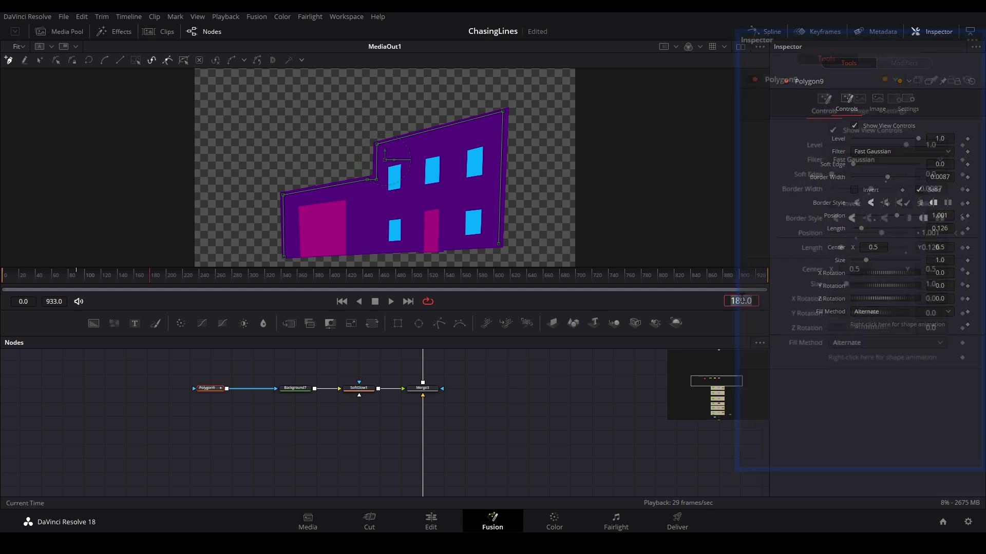
{"action": "left_click", "coordinate": [915, 257]}
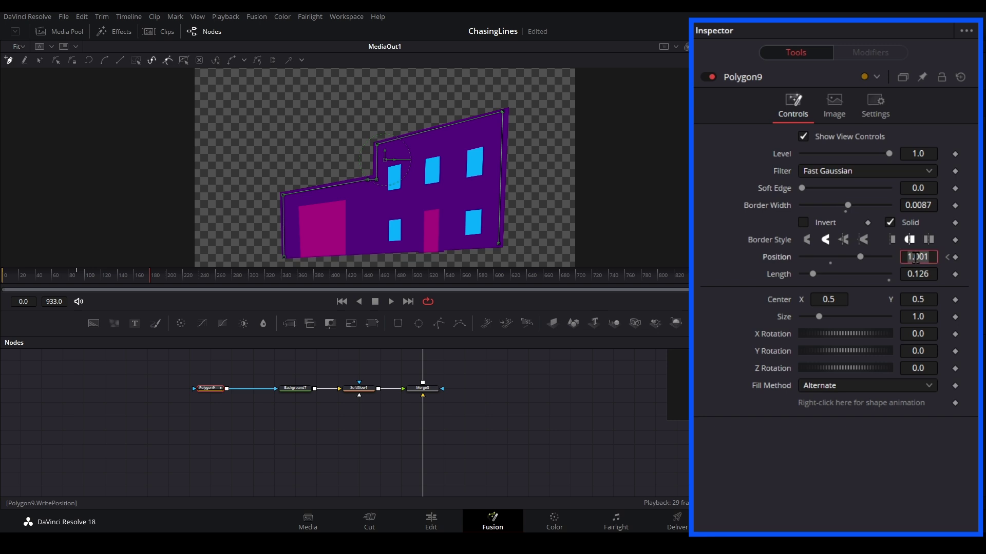
{"action": "type", "text": "-0.129"}
{"action": "key", "text": "Return"}
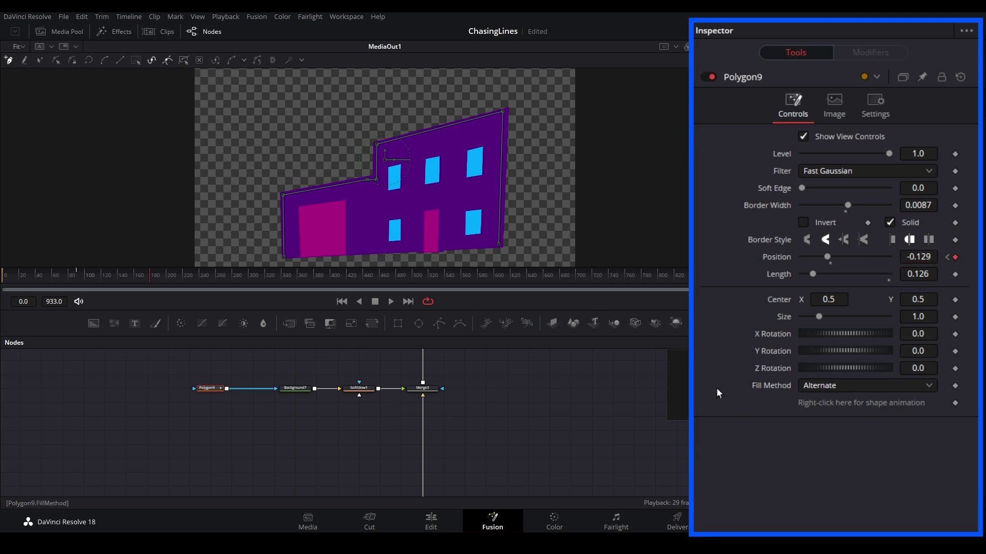
- Key Position to 1.001 at frame 270 to finish the third loop
{"action": "left_click", "coordinate": [740, 301]}
{"action": "type", "text": "270"}
{"action": "key", "text": "Return"}
{"action": "left_click", "coordinate": [949, 216]}
{"action": "type", "text": "1.001"}
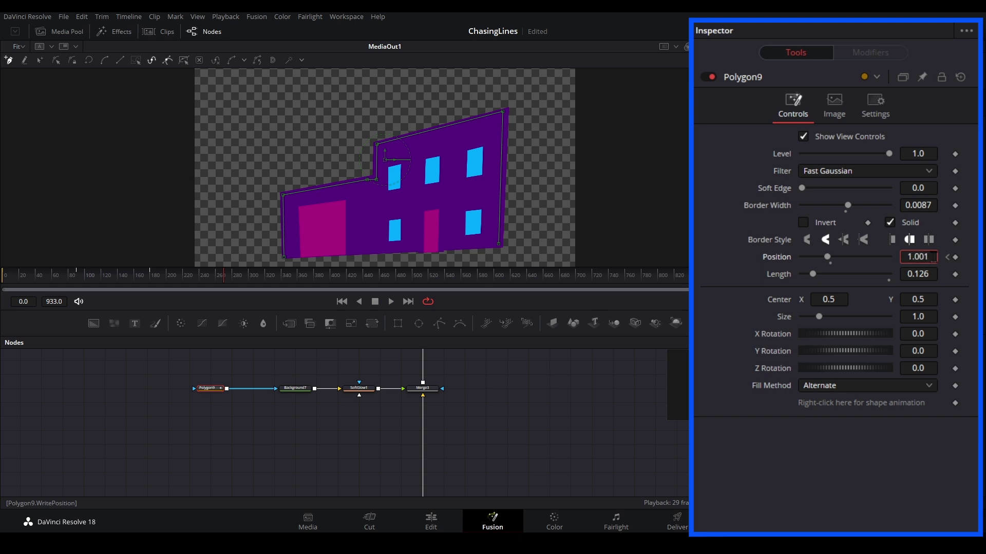
{"action": "key", "text": "Tab"}
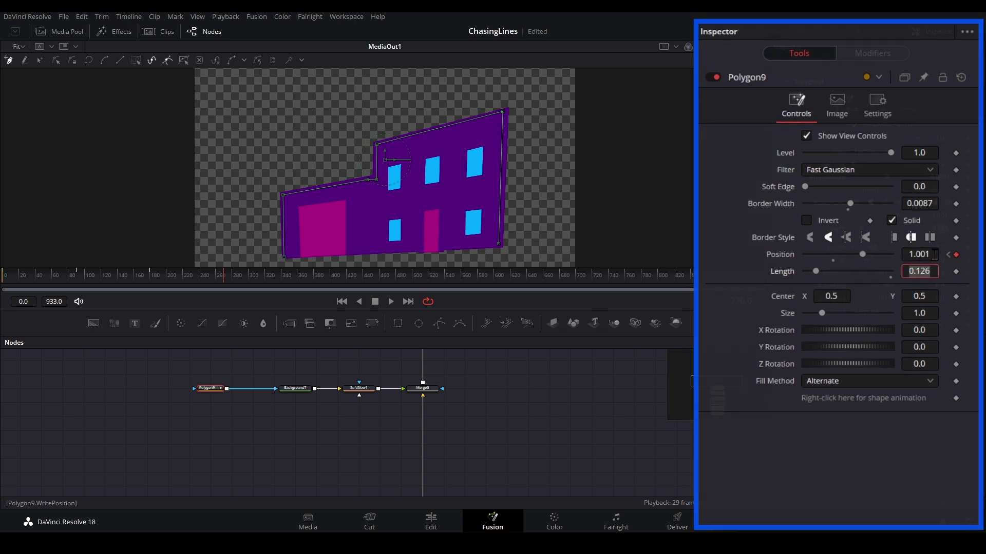
- Rewind to frame 0, deselect the polygon, and play the glowing line through all three loops
{"action": "left_click_drag", "start_coordinate": [224, 281], "coordinate": [64, 282]}
{"action": "left_click_drag", "start_coordinate": [75, 350], "coordinate": [10, 365]}
{"action": "left_click", "coordinate": [406, 399]}
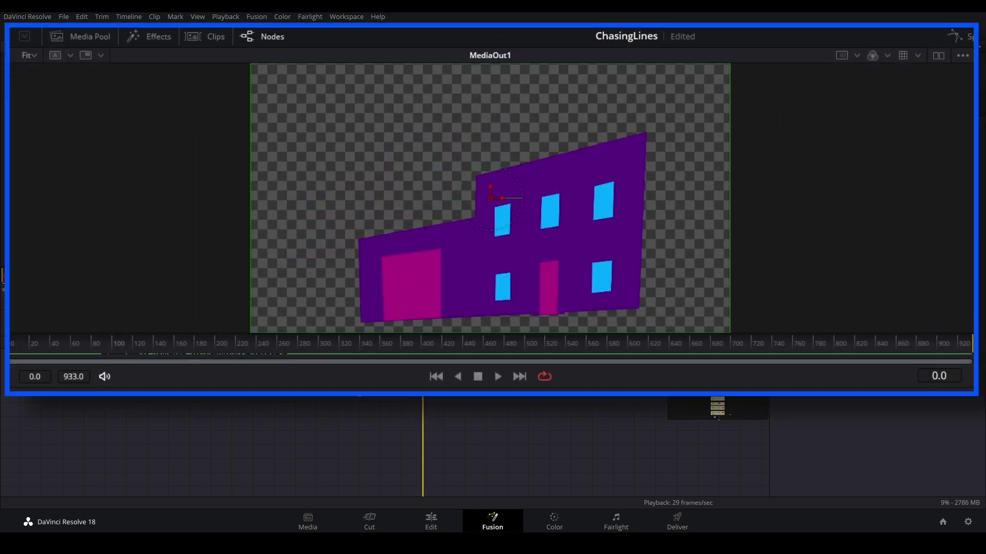
{"action": "left_click", "coordinate": [498, 376]}
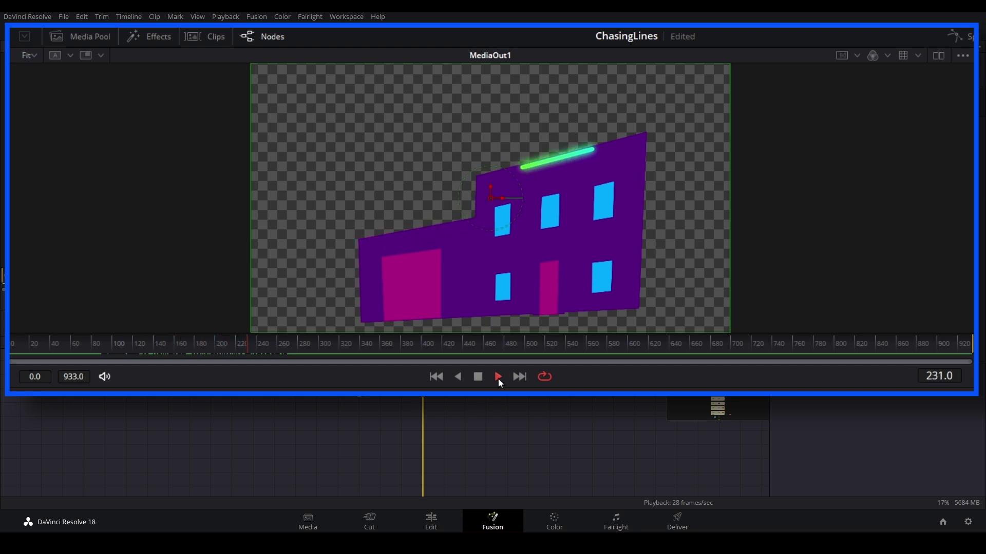
{"action": "left_click", "coordinate": [478, 377]}
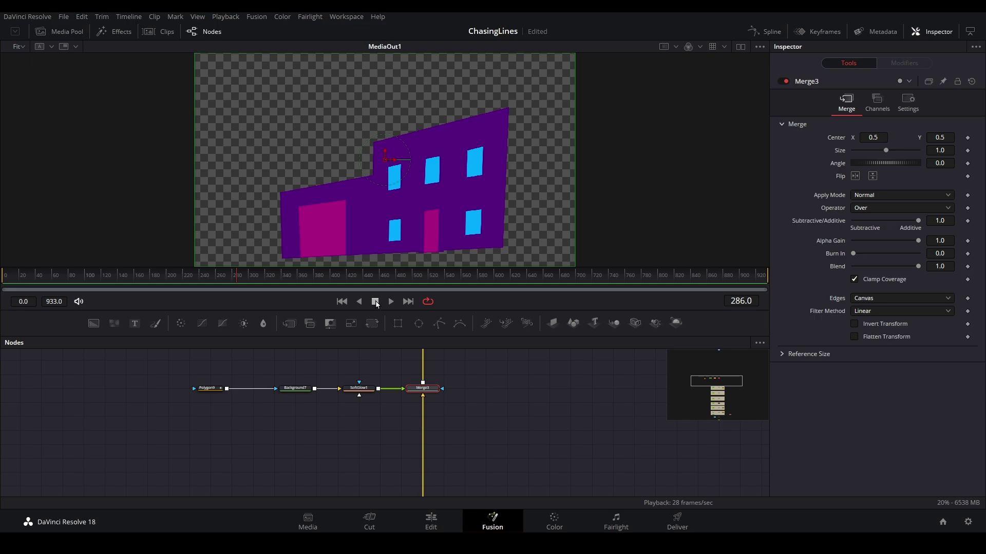